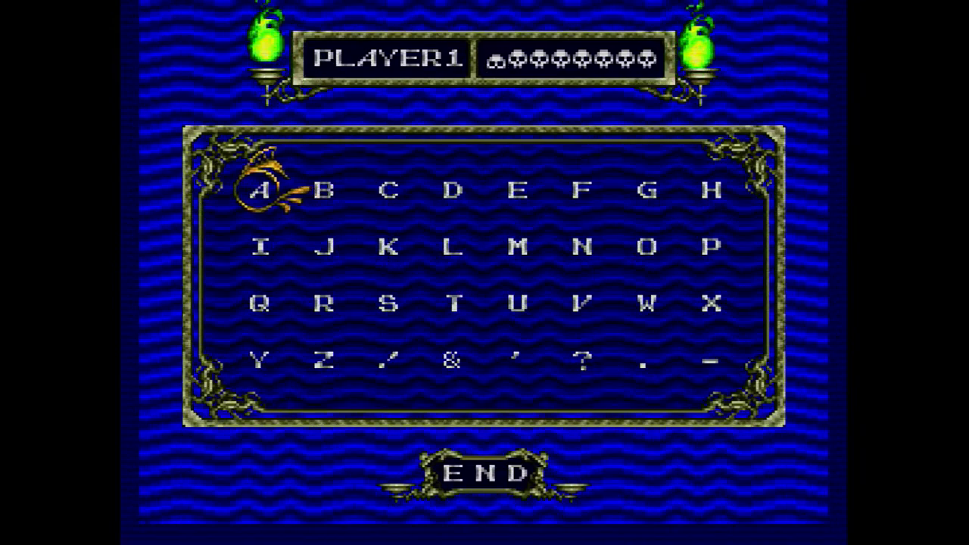
Enter WIGGY as the Player 1 name, letter by letter, and finish the name entry.
key(Down)
key(Down)
key(Right)
key(Right)
key(Right)
key(Right)
key(Right)
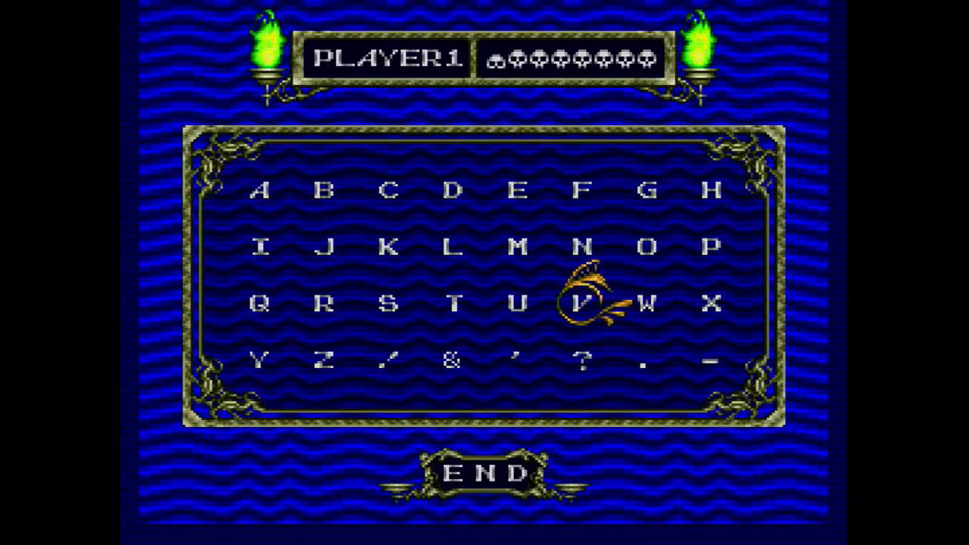
key(Right)
key(Return)
key(Up)
key(Left)
key(Left)
key(Left)
key(Left)
key(Left)
key(Left)
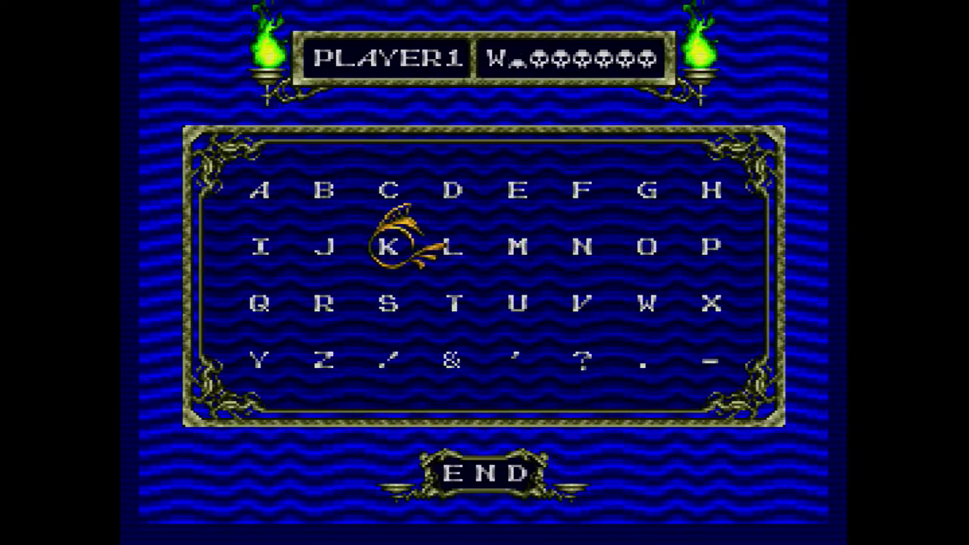
key(Return)
key(Right)
key(Right)
key(Right)
key(Right)
key(Right)
key(Up)
key(Right)
key(Return)
key(Return)
key(Down)
key(Left)
key(Left)
key(Down)
key(Right)
key(Right)
key(Down)
key(Left)
key(Left)
key(Left)
key(Left)
key(Left)
key(Left)
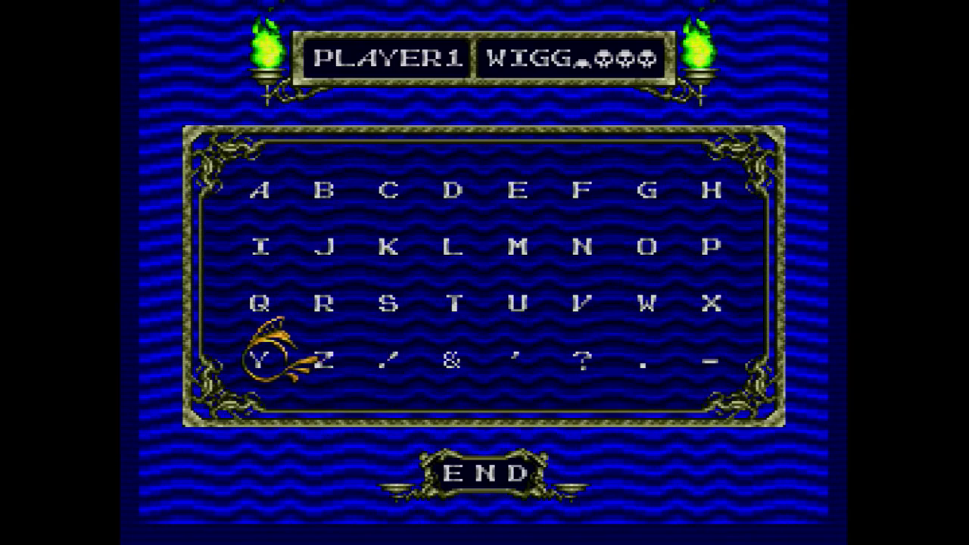
key(Return)
key(Down)
key(Return)
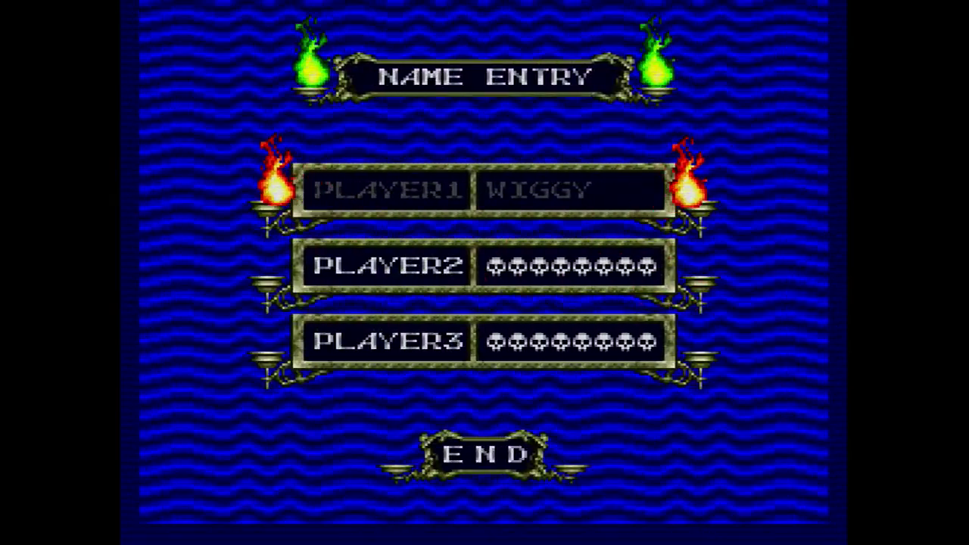
key(Down)
key(Up)
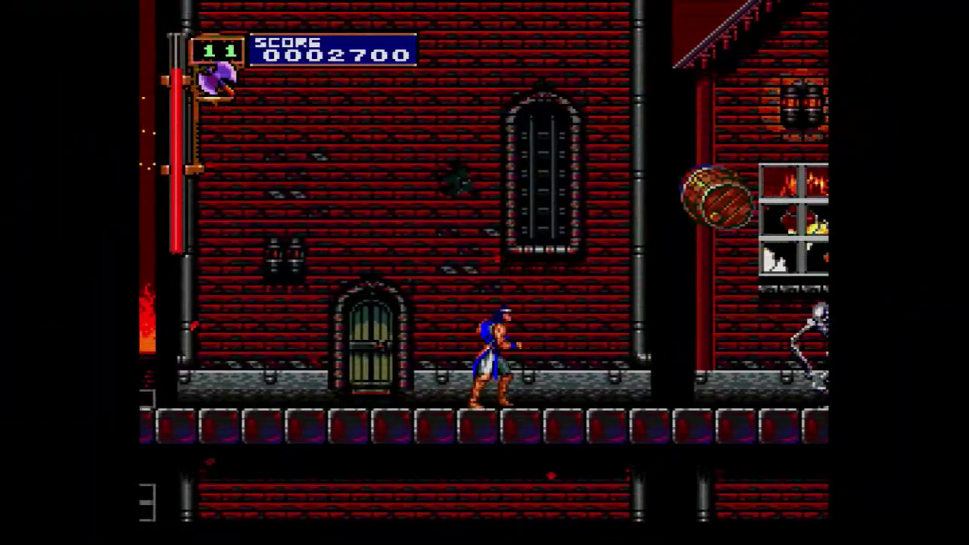
key(x)
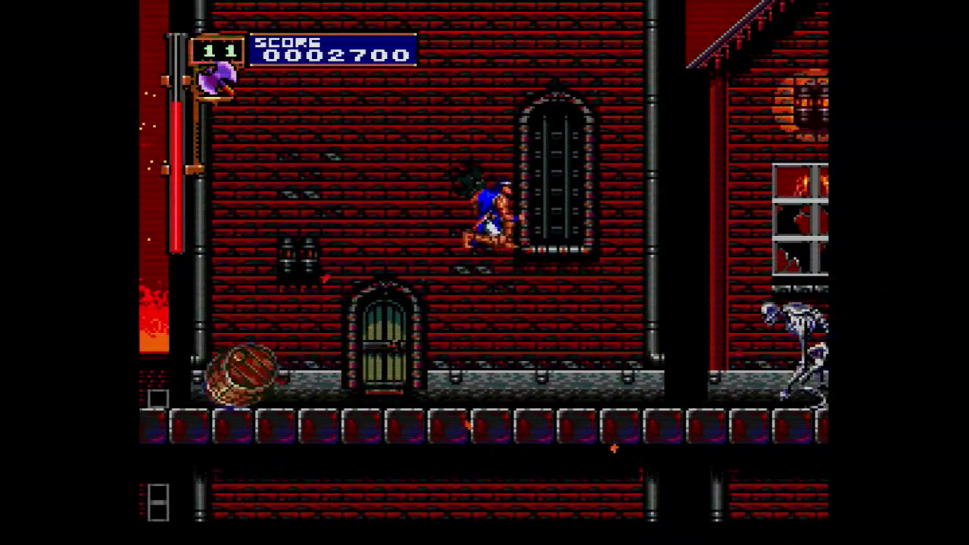
key(Right)
key(z)
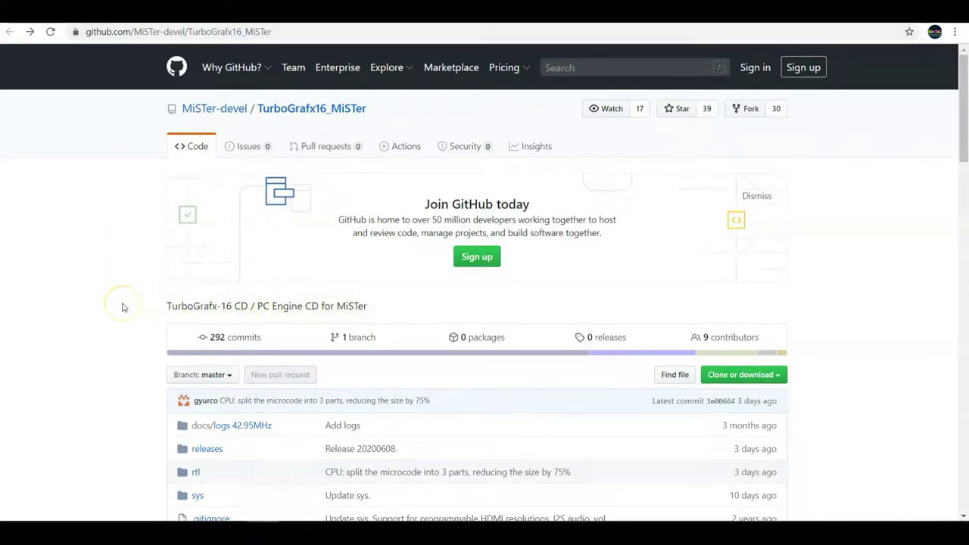
Examine the features, installation notes and CD-ROM game requirements in the TurboGrafx16_MiSTer repository's readme.
scroll(124, 307, down, 3)
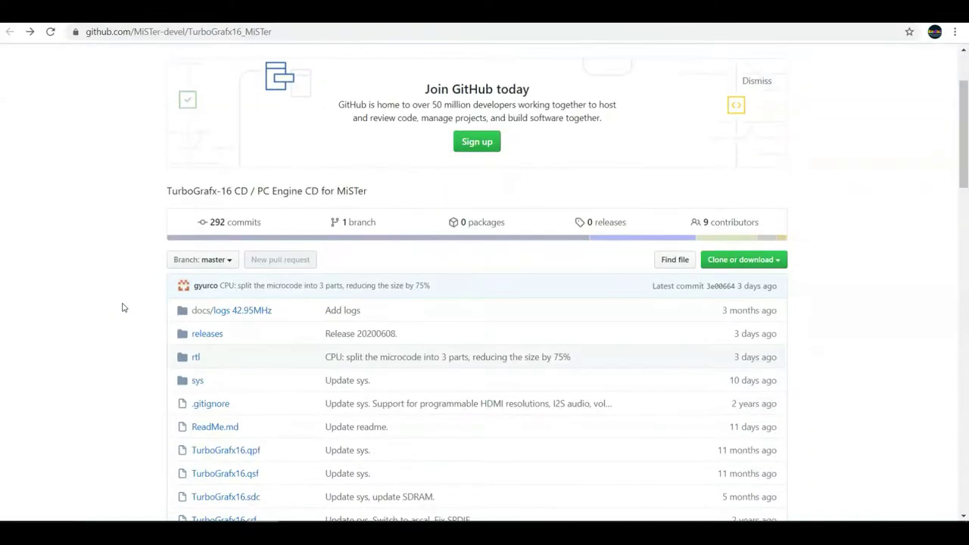
scroll(124, 307, down, 2)
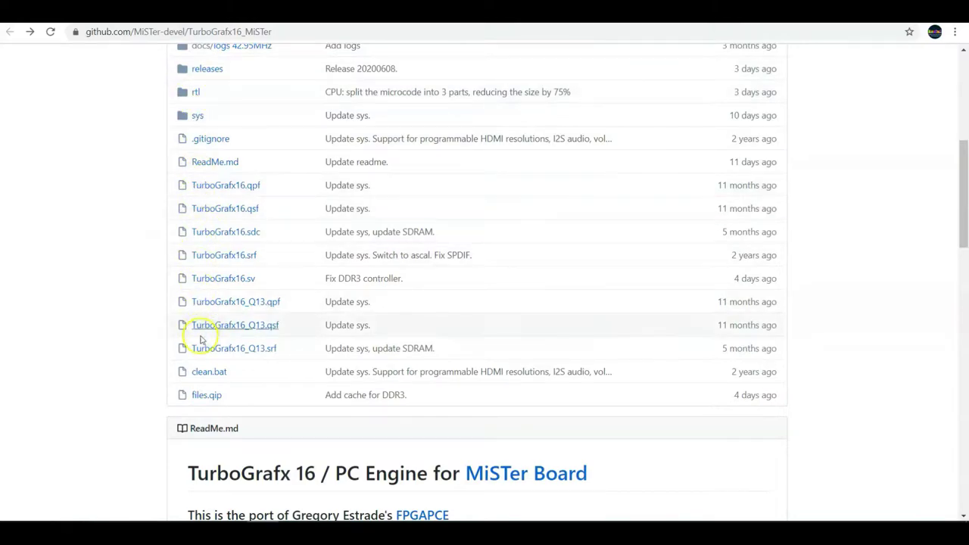
scroll(145, 368, down, 3)
scroll(106, 349, down, 2)
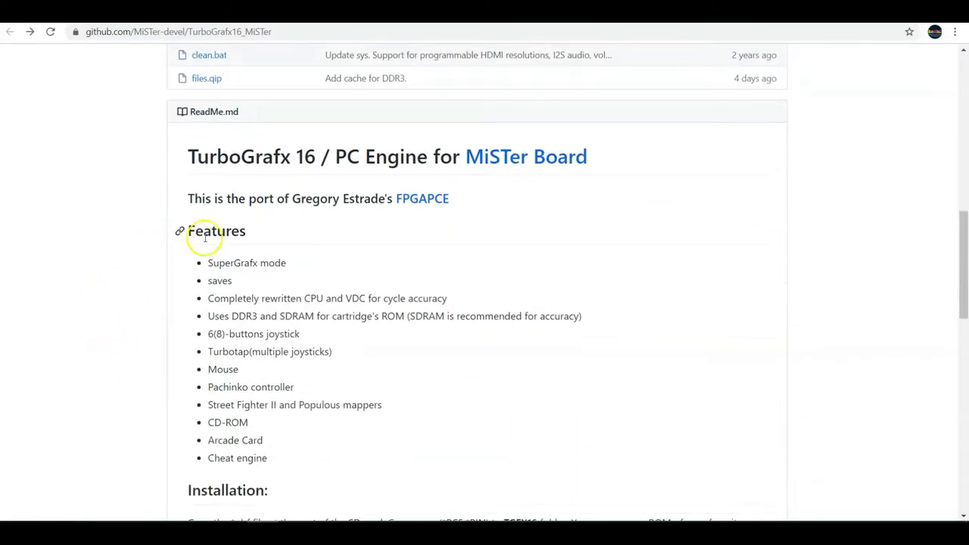
scroll(248, 374, down, 5)
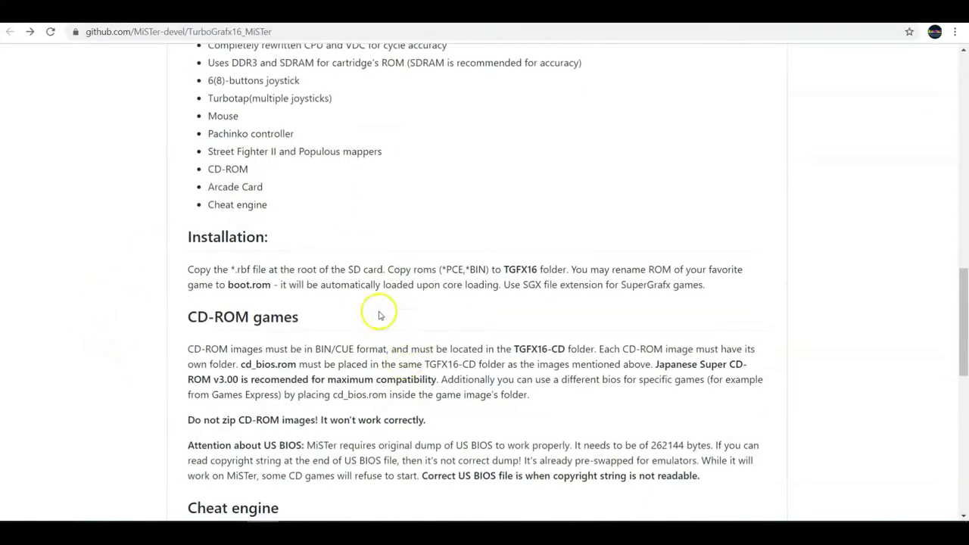
scroll(283, 280, down, 1)
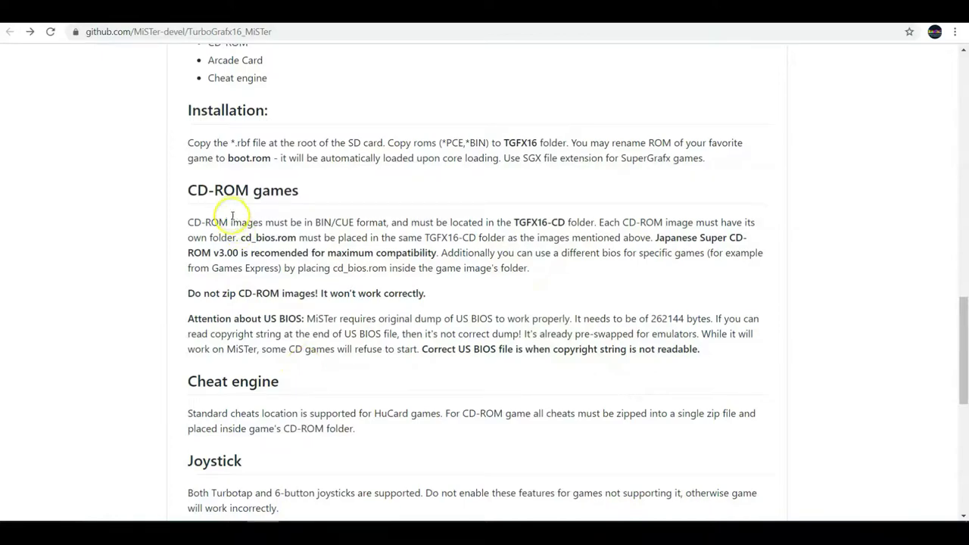
scroll(232, 228, up, 1)
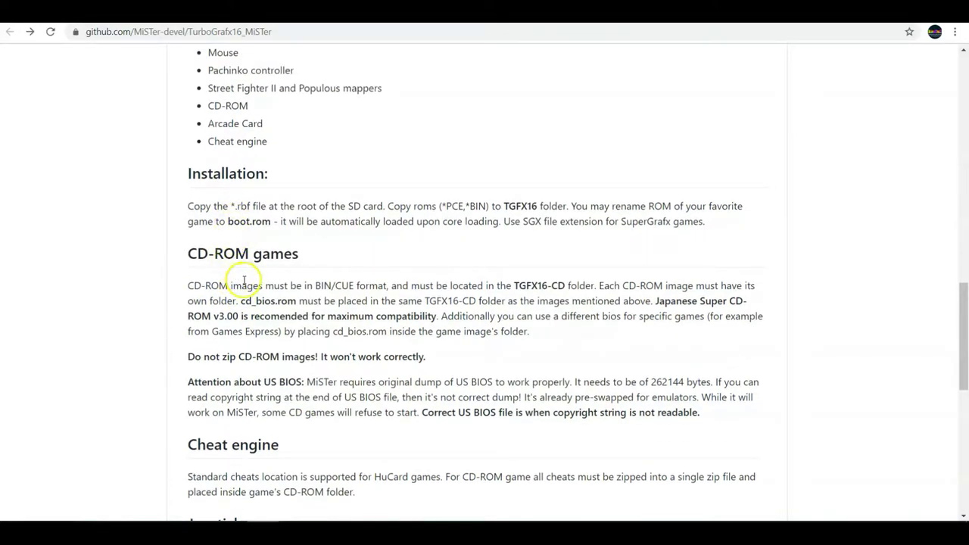
scroll(117, 267, up, 2)
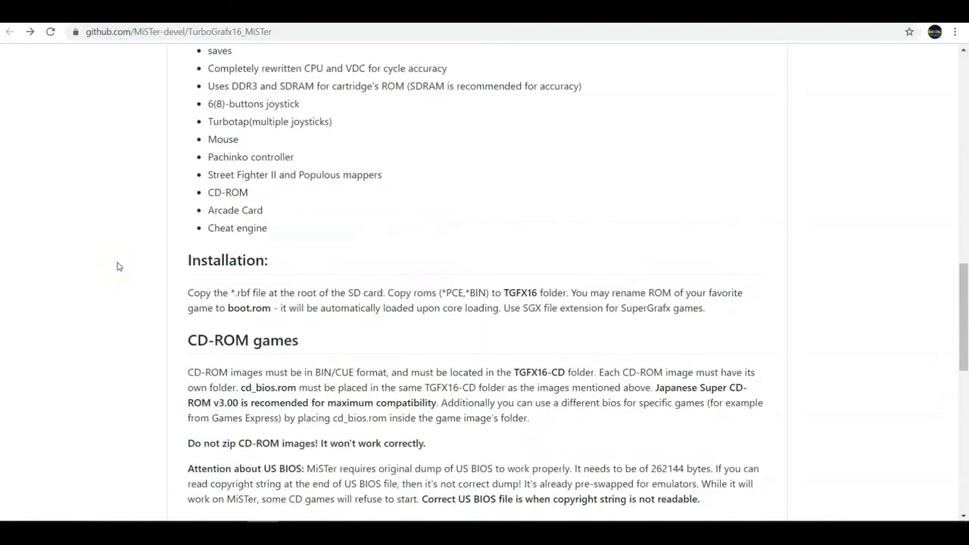
scroll(144, 310, up, 7)
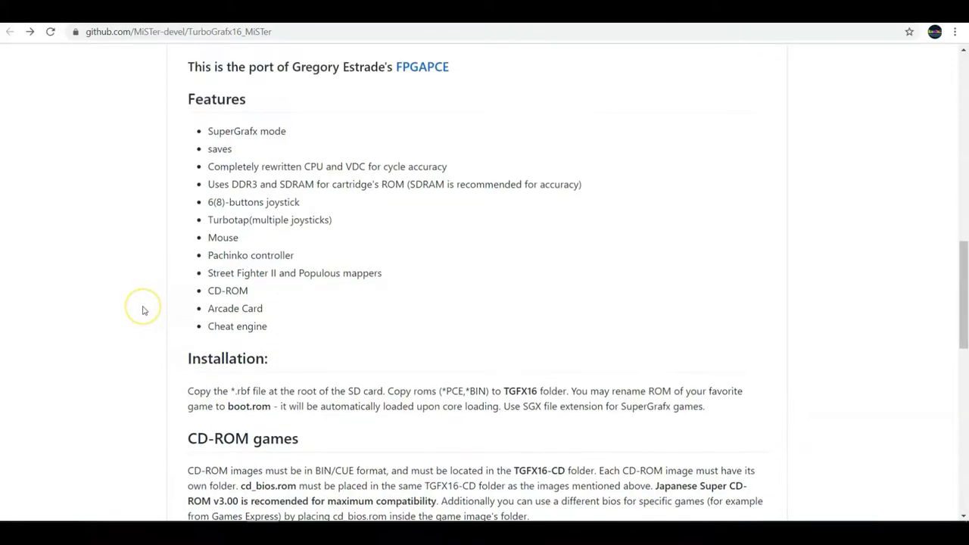
Download the newest core file, TurboGrafx16_20200608.rbf, from the repository's releases folder.
scroll(144, 310, up, 3)
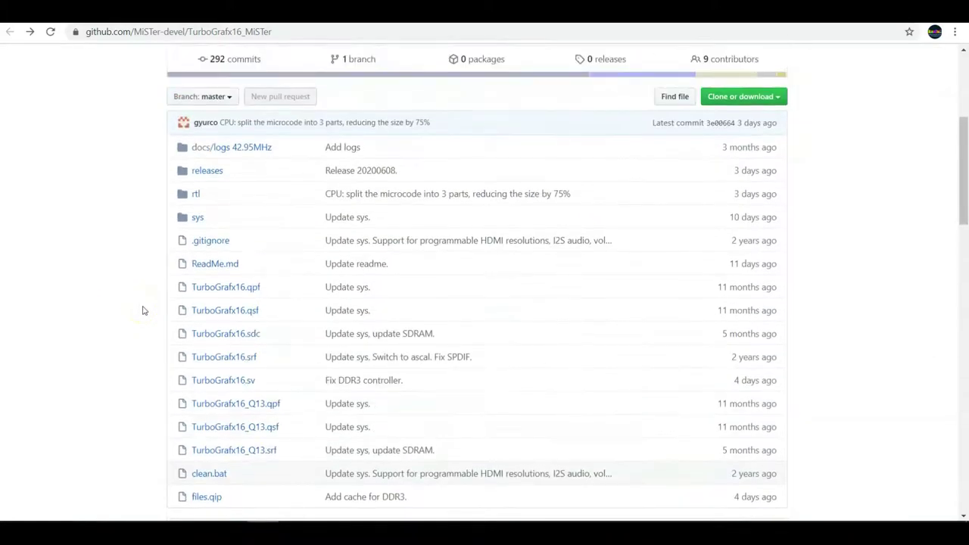
click(50, 244)
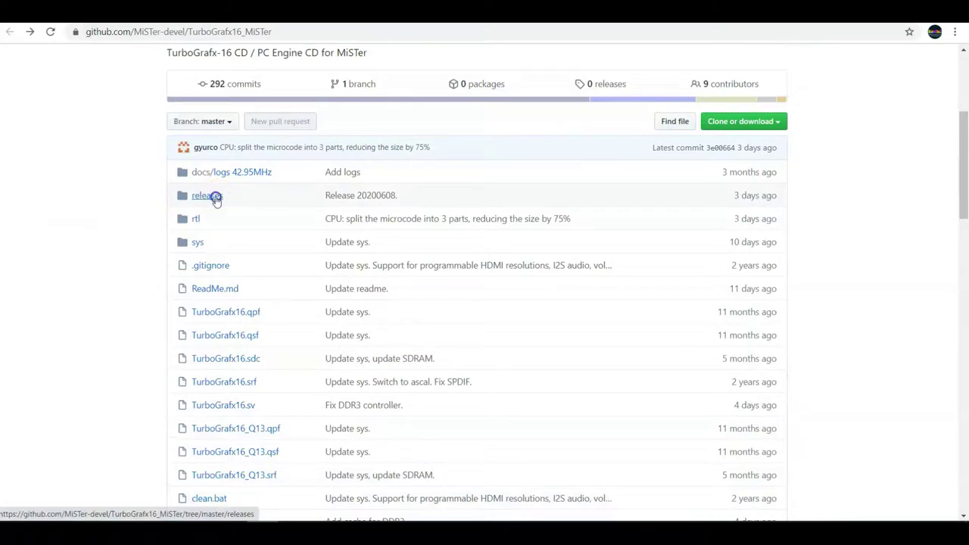
click(216, 198)
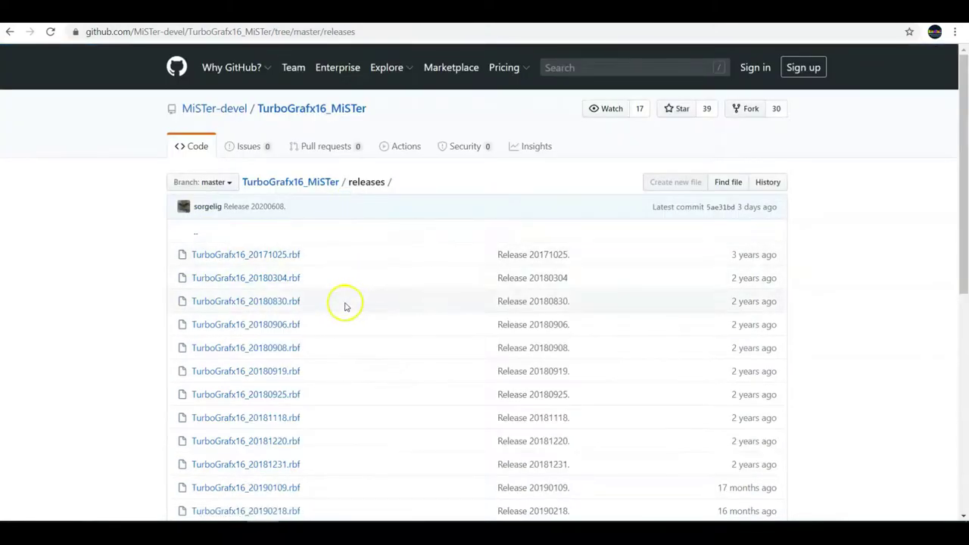
scroll(344, 306, down, 6)
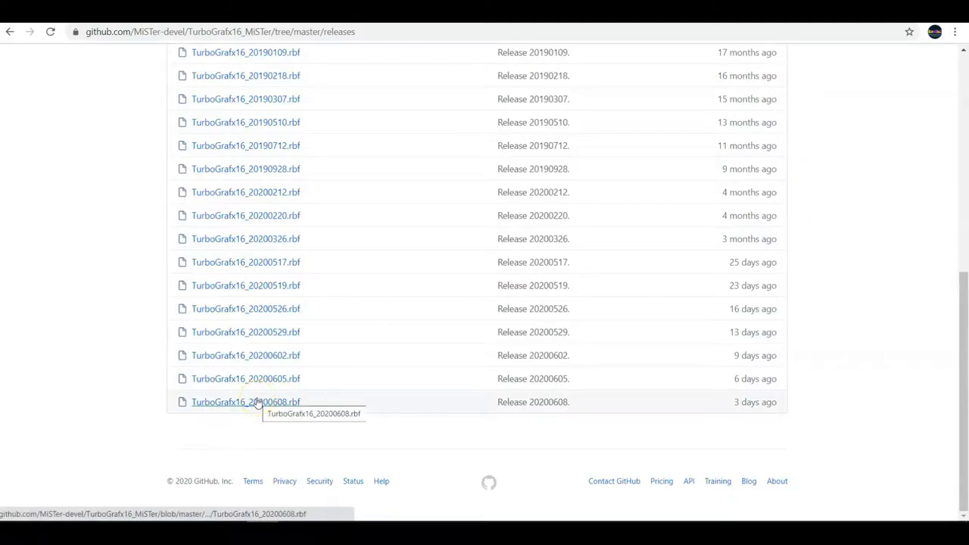
click(258, 403)
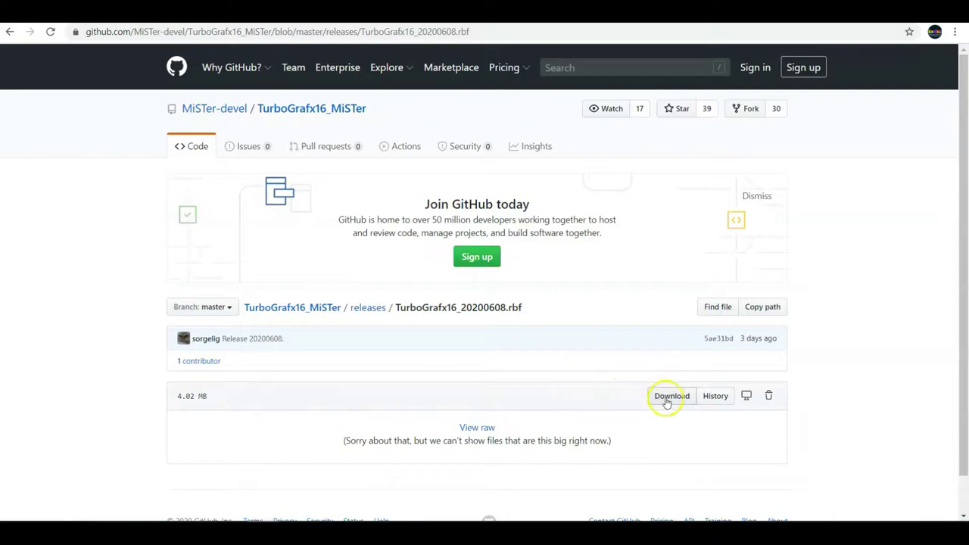
click(667, 400)
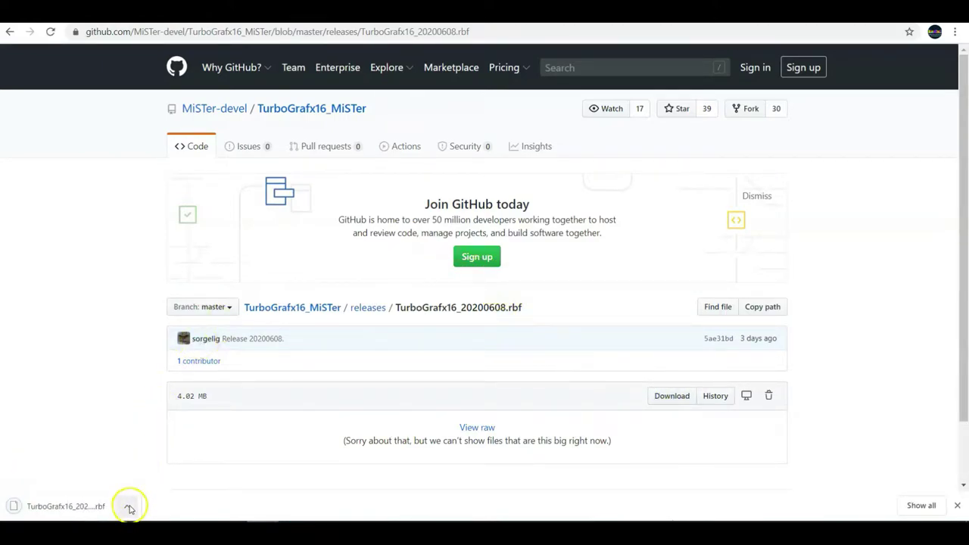
Show the downloaded TurboGrafx16_20200608.rbf in File Explorer and copy it into the _Console folder on MiSTer_Data (F:).
click(130, 507)
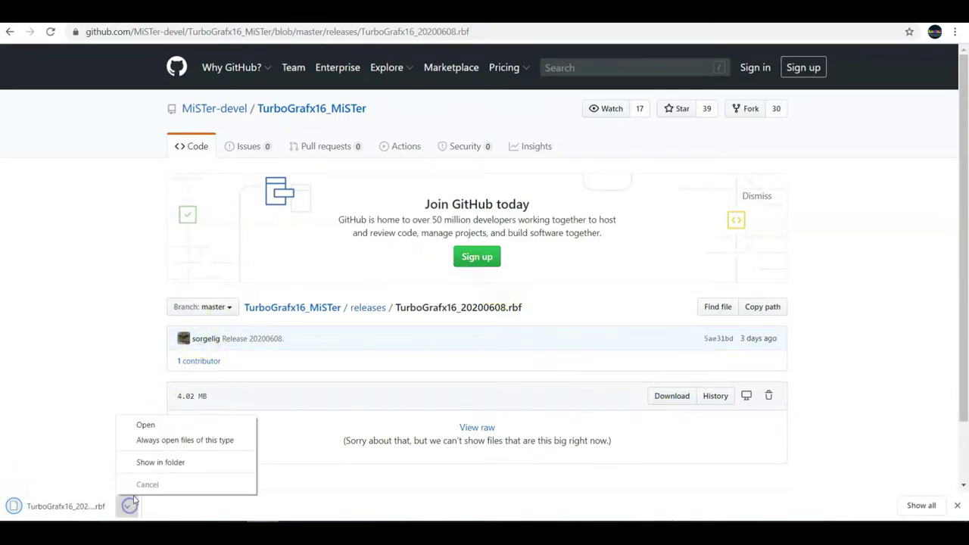
click(159, 463)
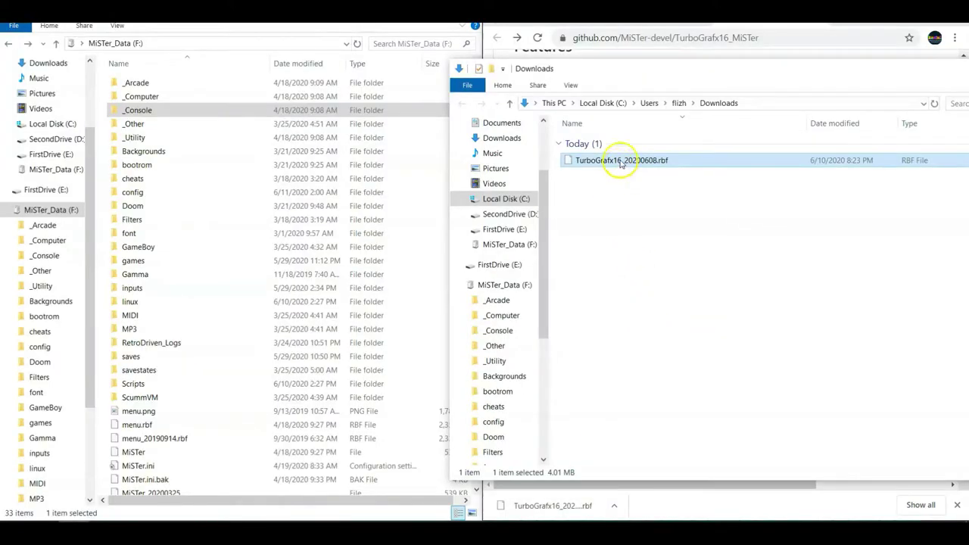
right_click(621, 163)
click(650, 380)
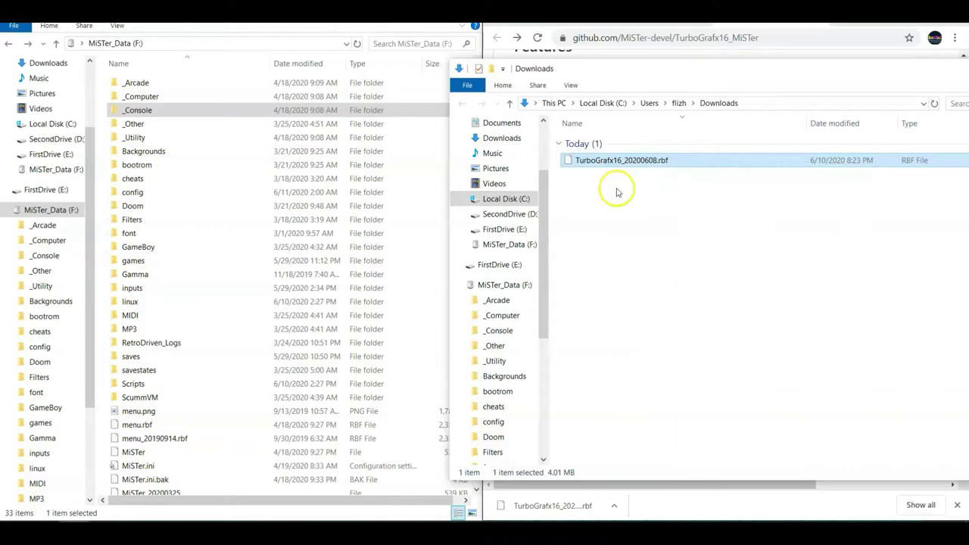
double_click(138, 111)
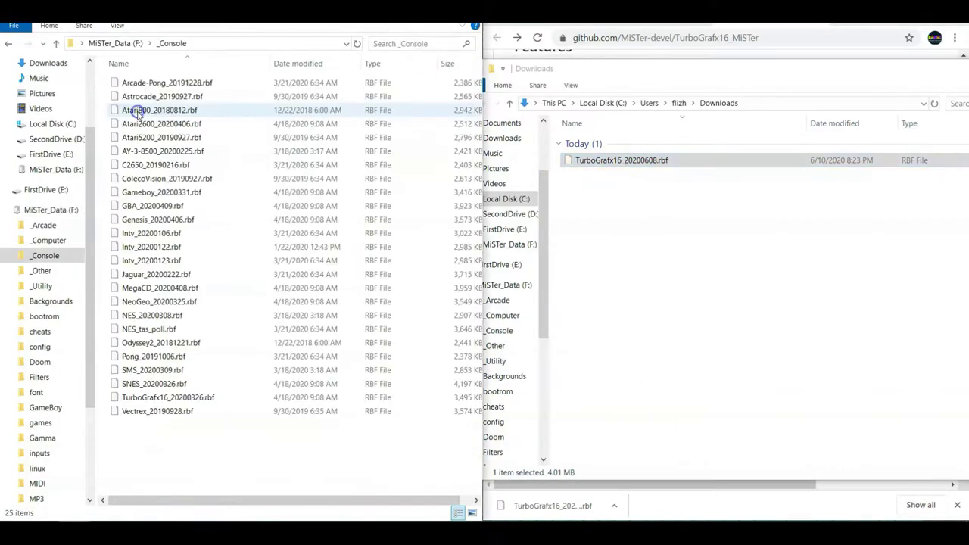
right_click(173, 435)
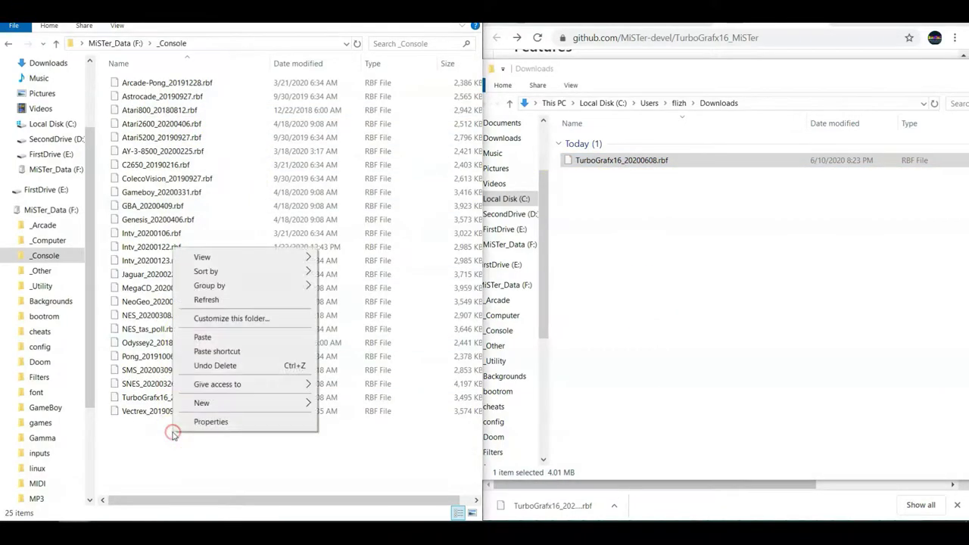
click(217, 341)
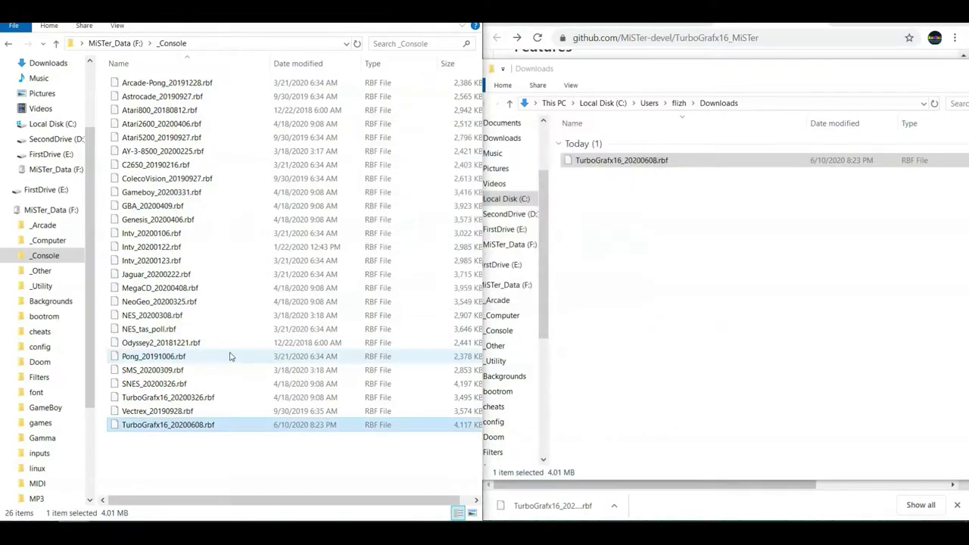
Sort the _Console folder by name in descending order and permanently delete the old core TurboGrafx16_20200326.rbf.
click(185, 64)
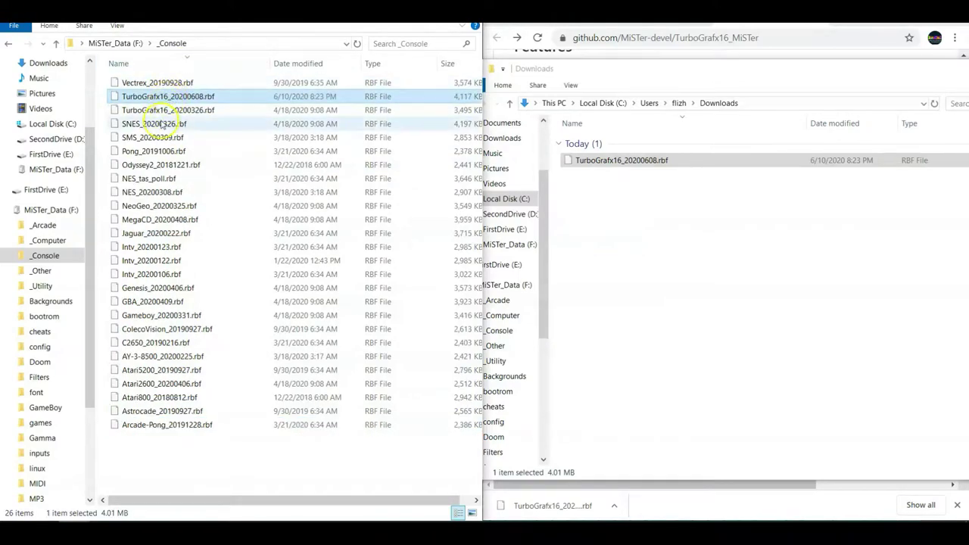
click(163, 112)
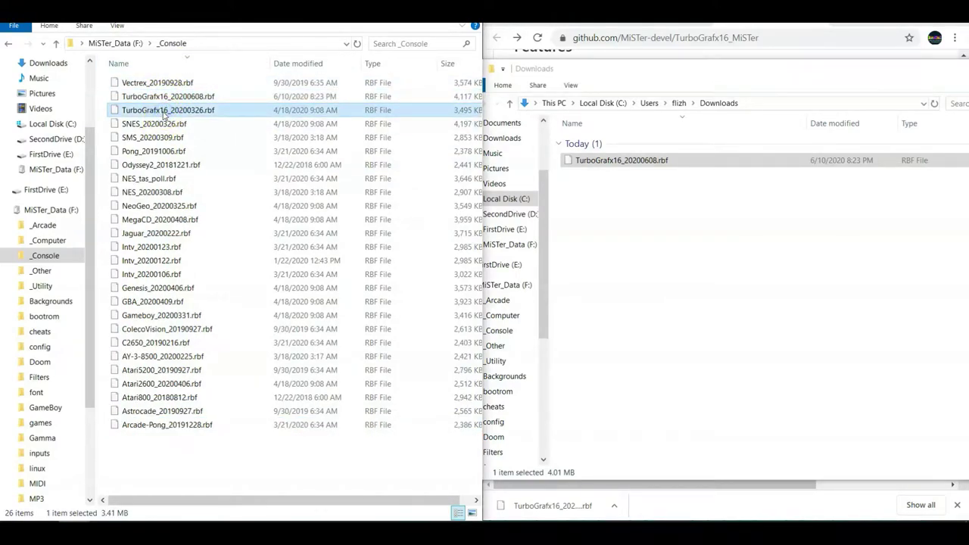
right_click(144, 451)
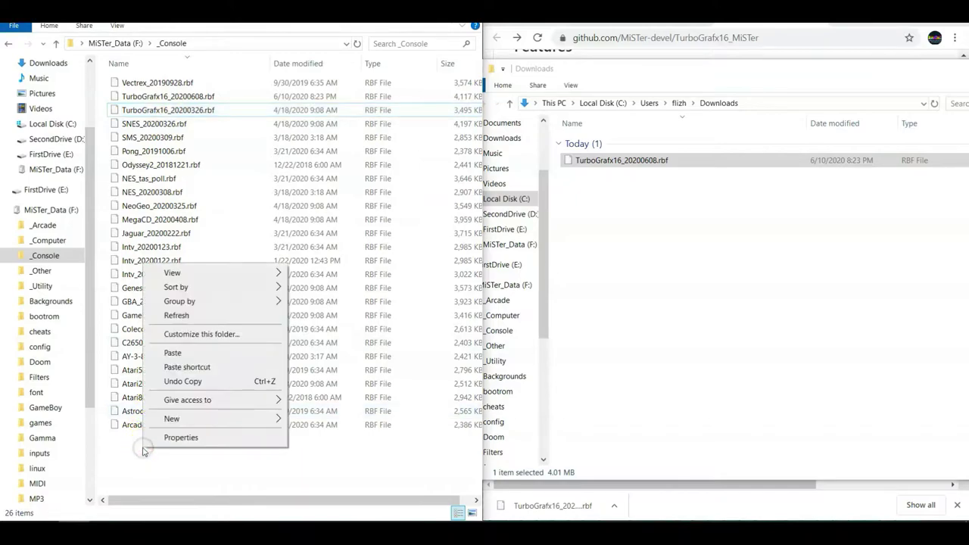
click(163, 112)
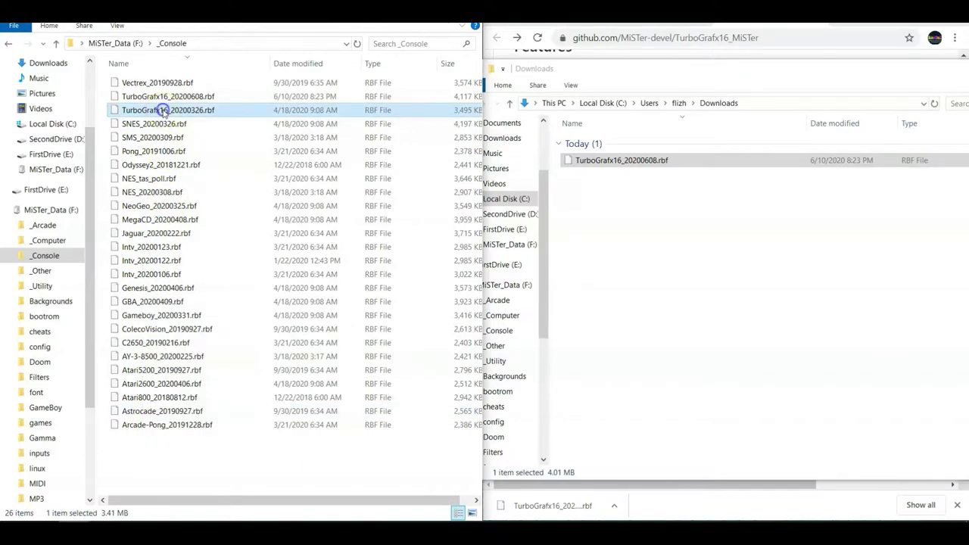
key(shift+Delete)
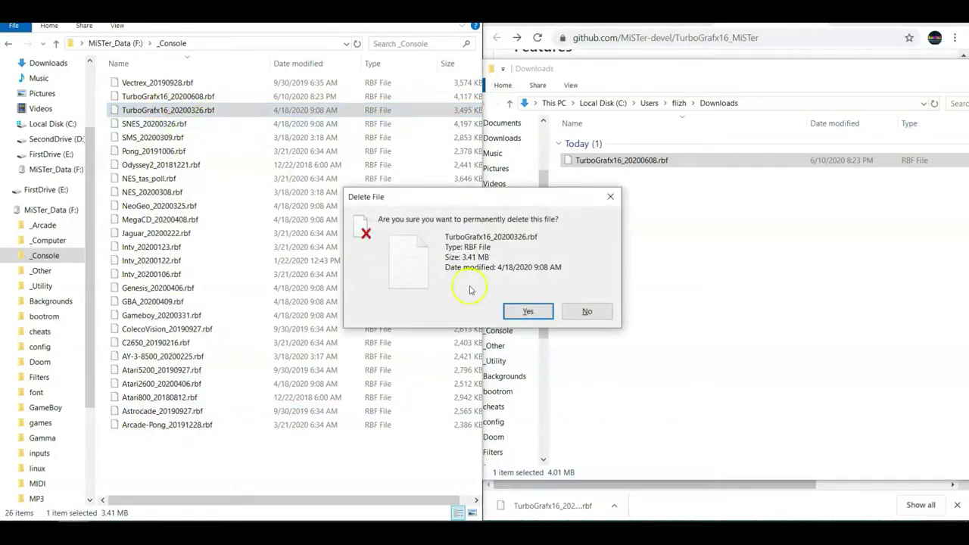
click(528, 311)
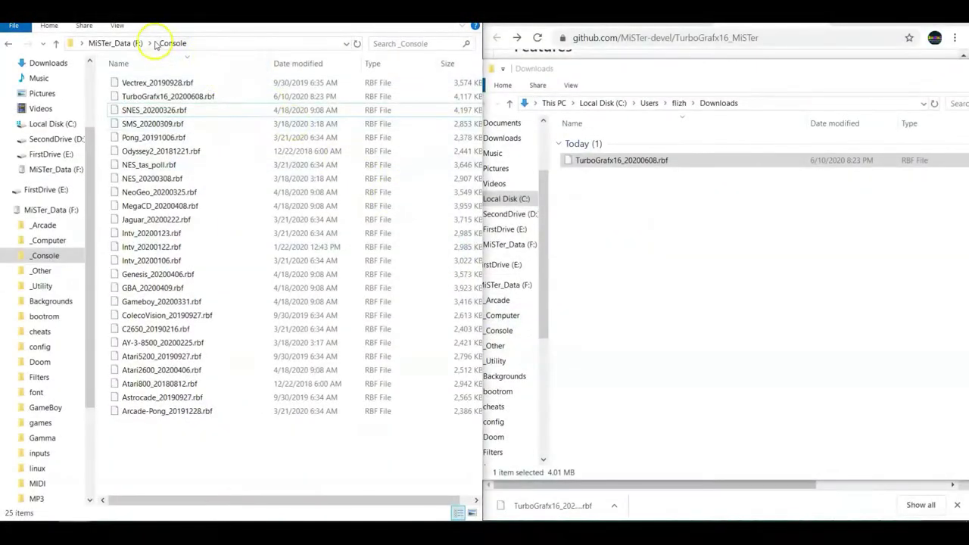
Create a folder named TGFX16 inside the games folder on MiSTer_Data (F:).
click(133, 43)
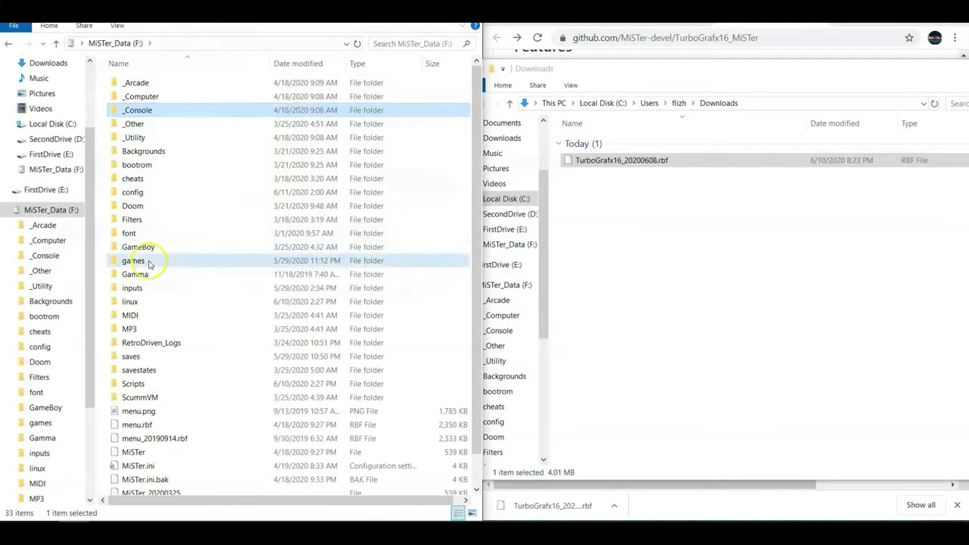
double_click(134, 260)
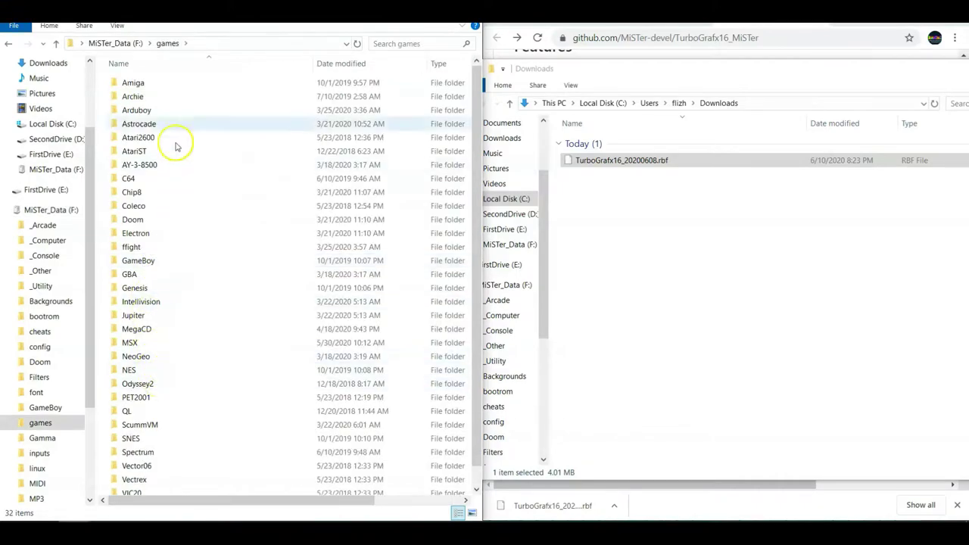
click(175, 68)
click(174, 68)
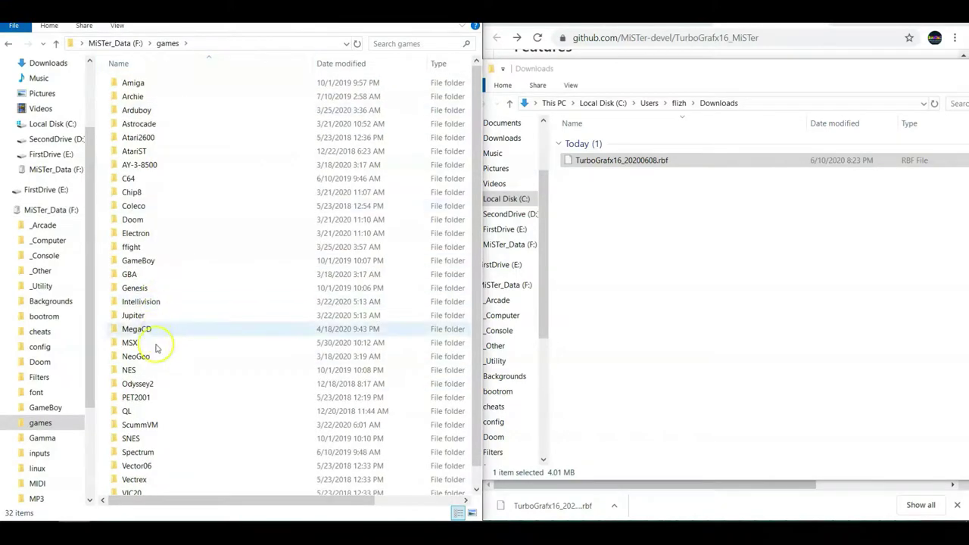
scroll(174, 396, down, 1)
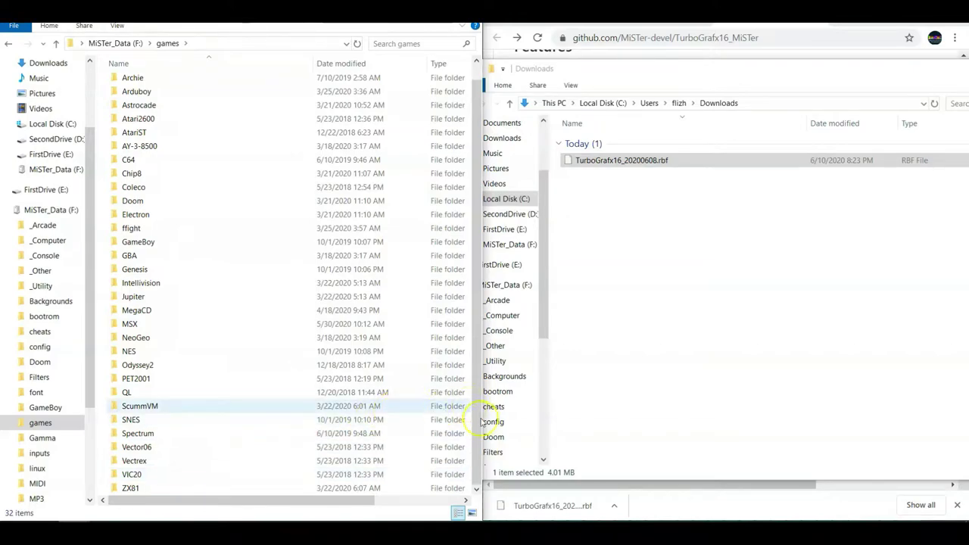
right_click(738, 359)
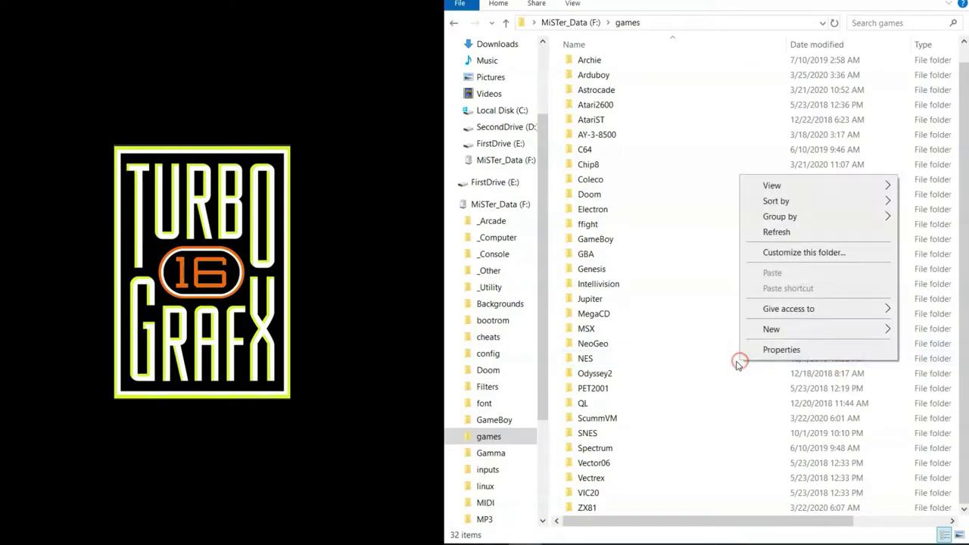
click(767, 330)
click(930, 331)
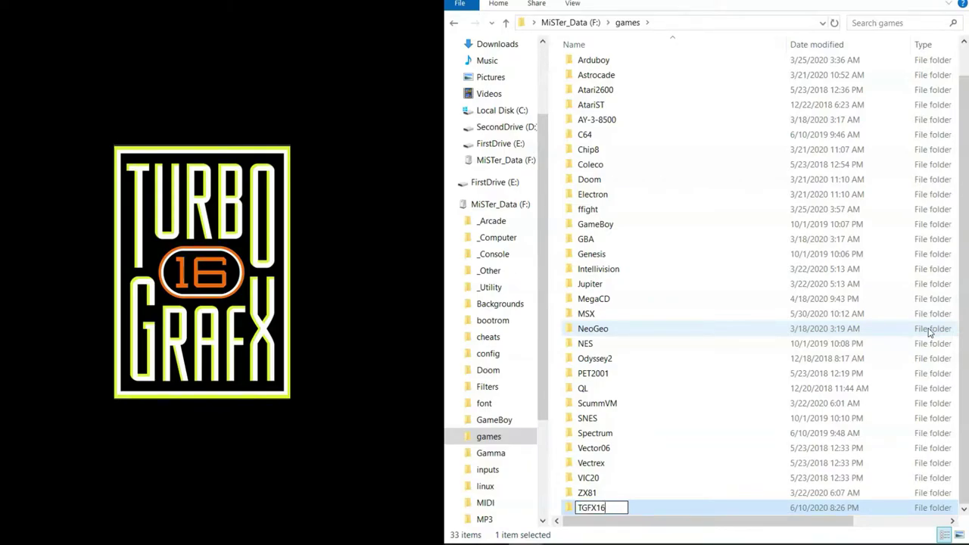
click(819, 449)
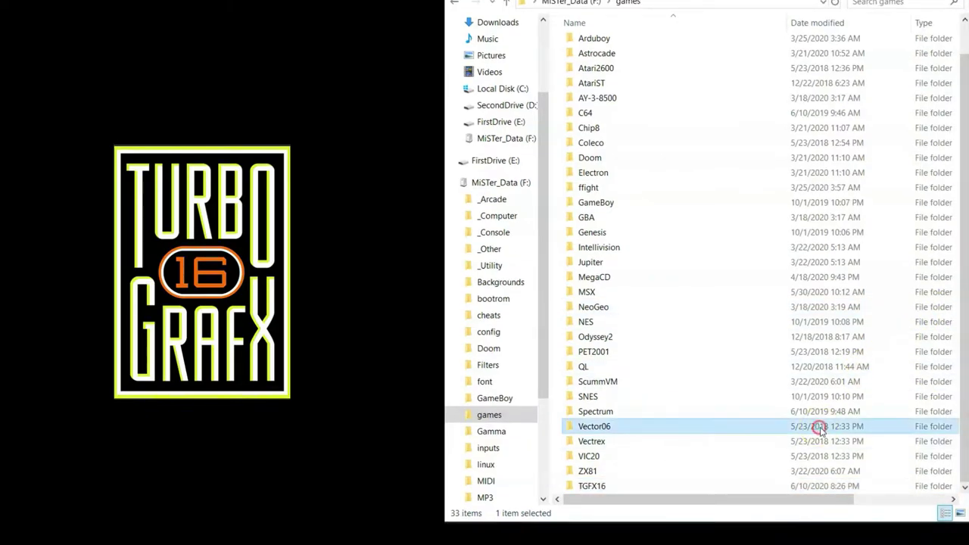
Create a second folder named TGFX16-CD in the games folder.
right_click(824, 435)
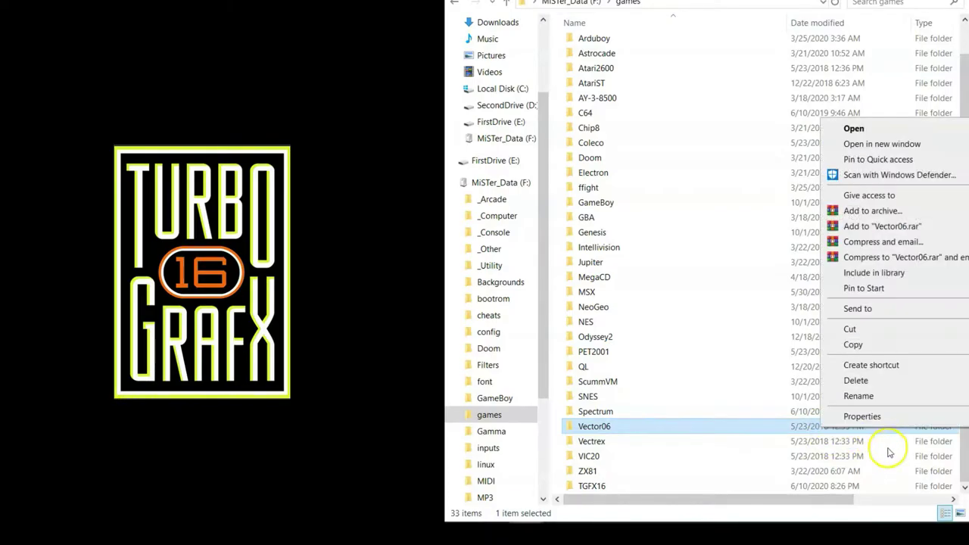
right_click(886, 447)
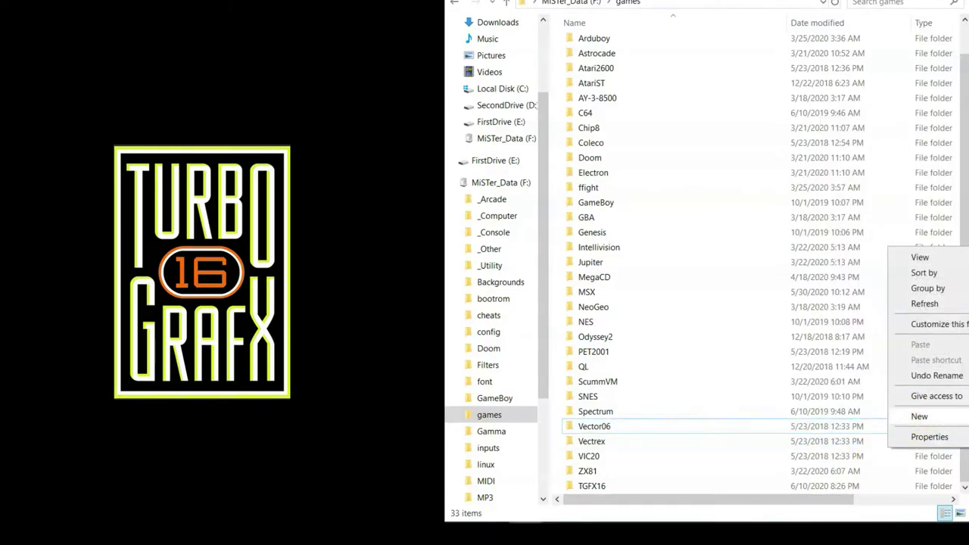
click(862, 324)
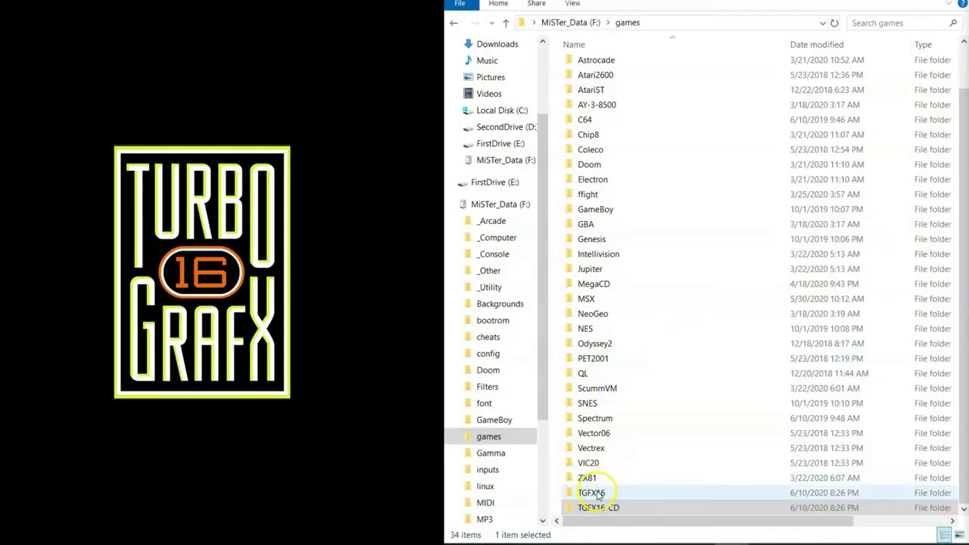
Copy Ninja Spirit (USA).zip into the TGFX16 folder and inspect the PCE file inside the archive.
double_click(595, 489)
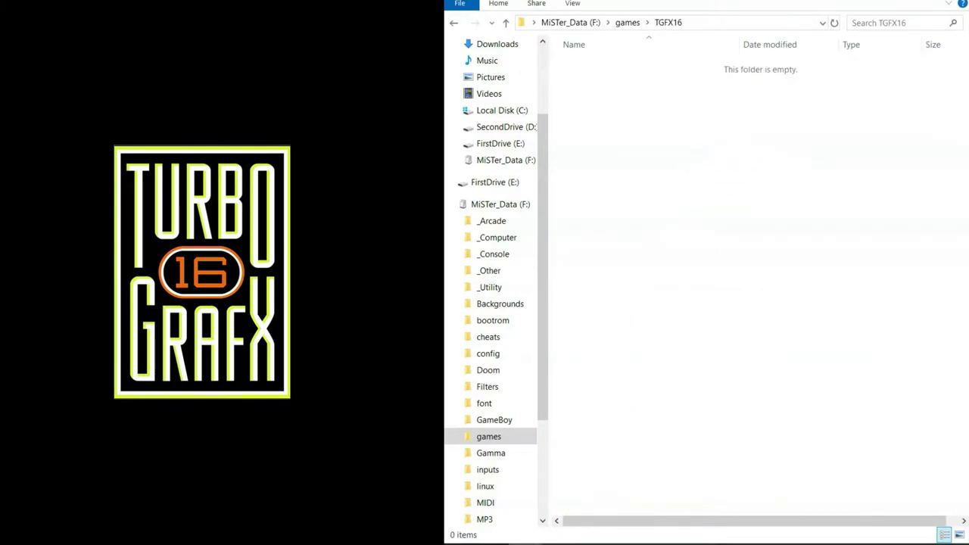
key(ctrl+v)
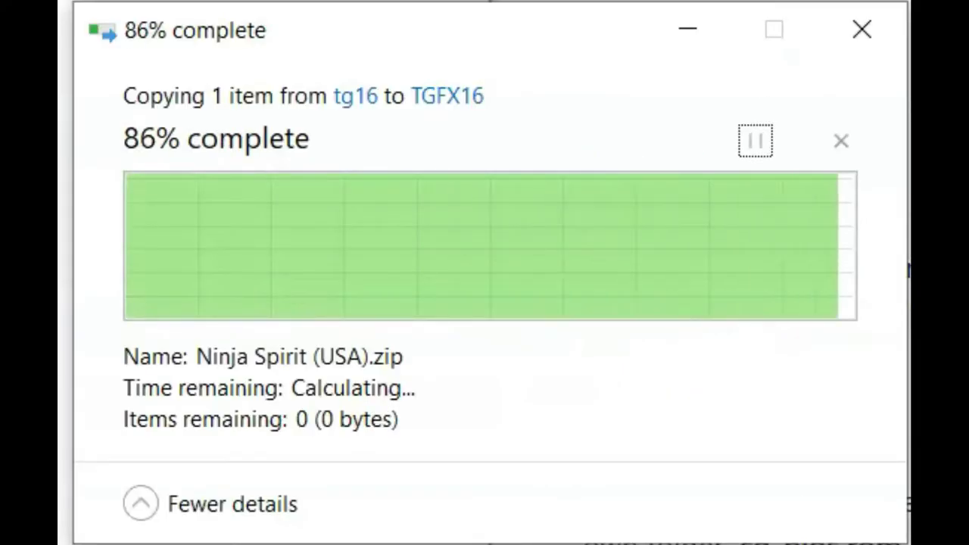
double_click(619, 67)
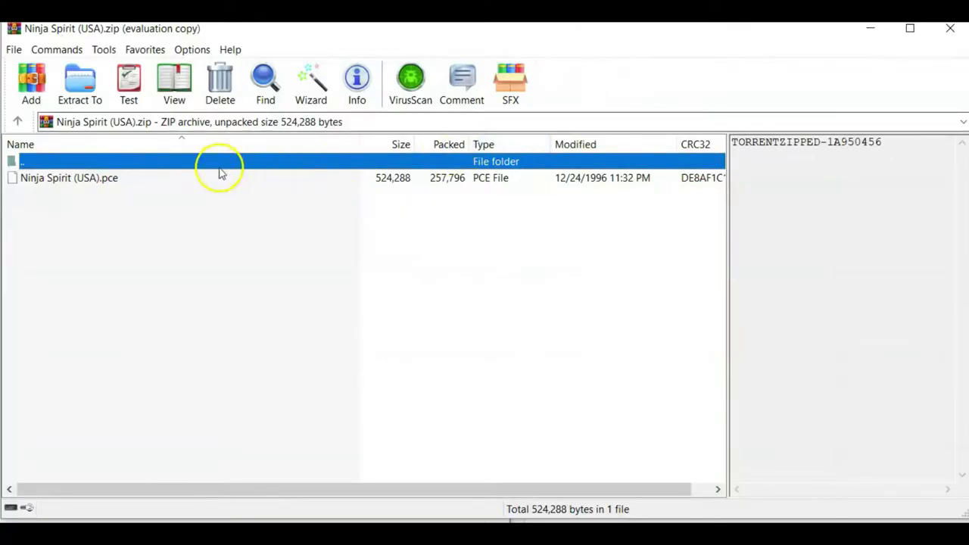
click(96, 182)
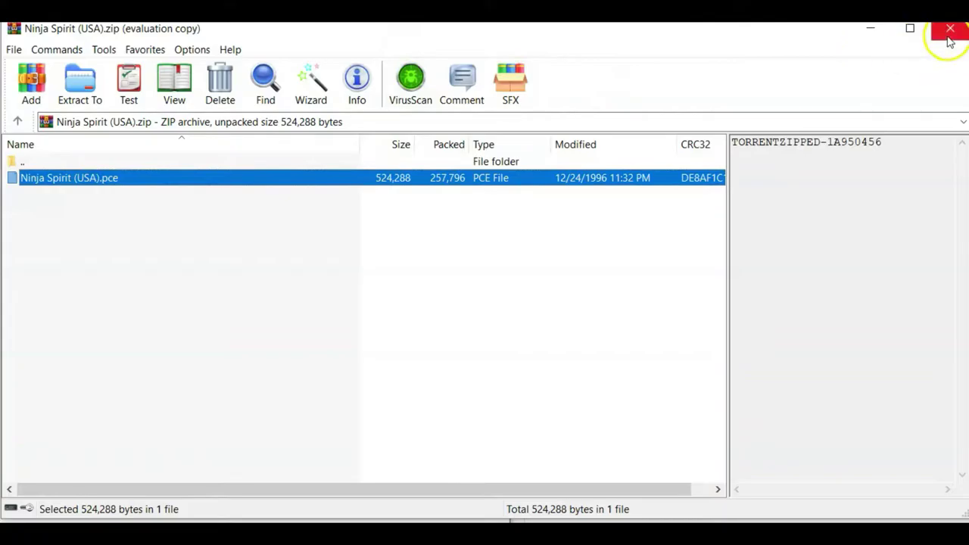
click(948, 37)
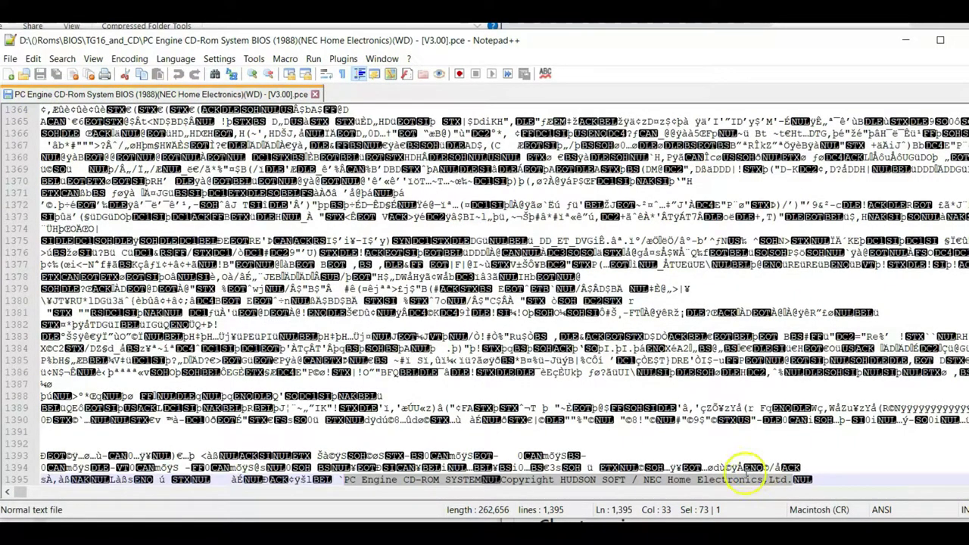
Compare the text at the end of the V3.00 and V3.01 PC Engine CD-Rom System BIOS files in Notepad++.
click(785, 467)
drag(790, 481, 342, 483)
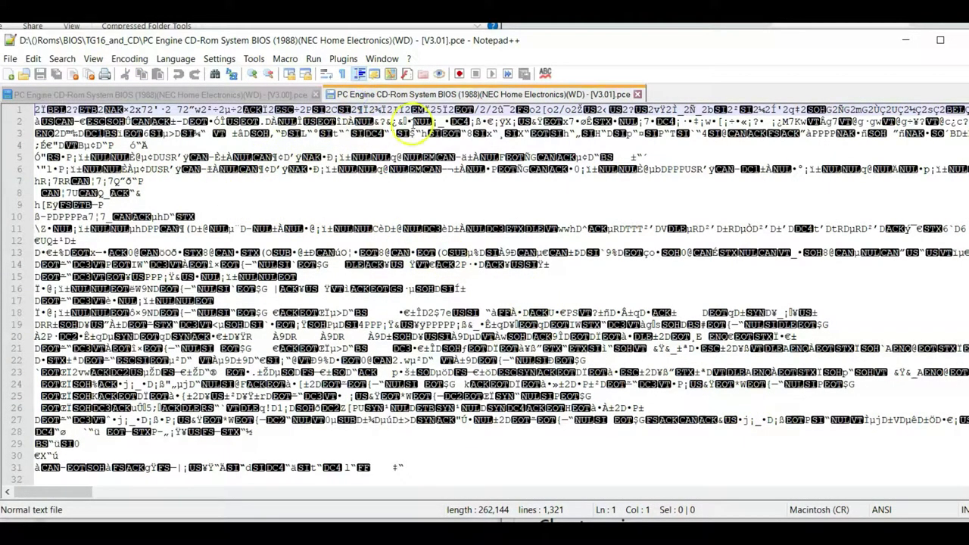
drag(966, 113, 956, 470)
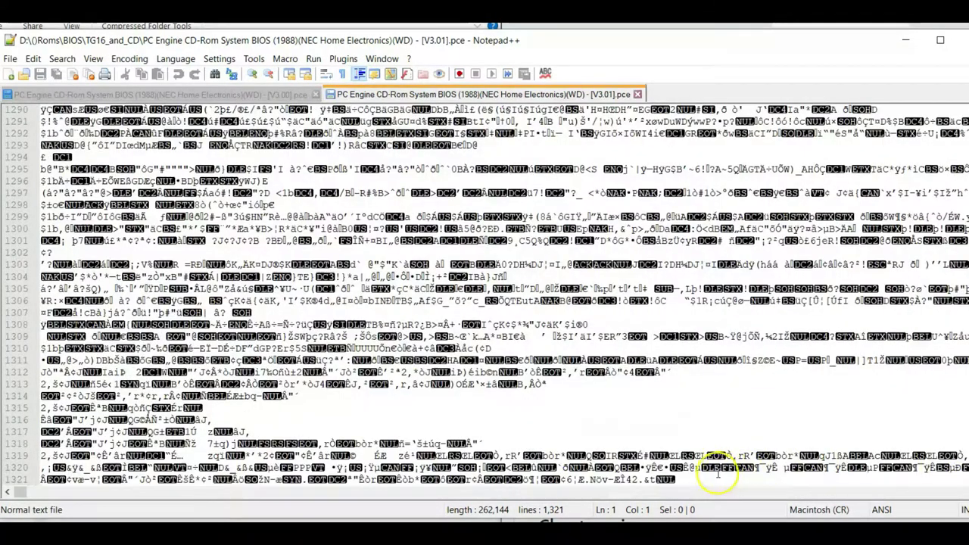
drag(688, 479, 252, 480)
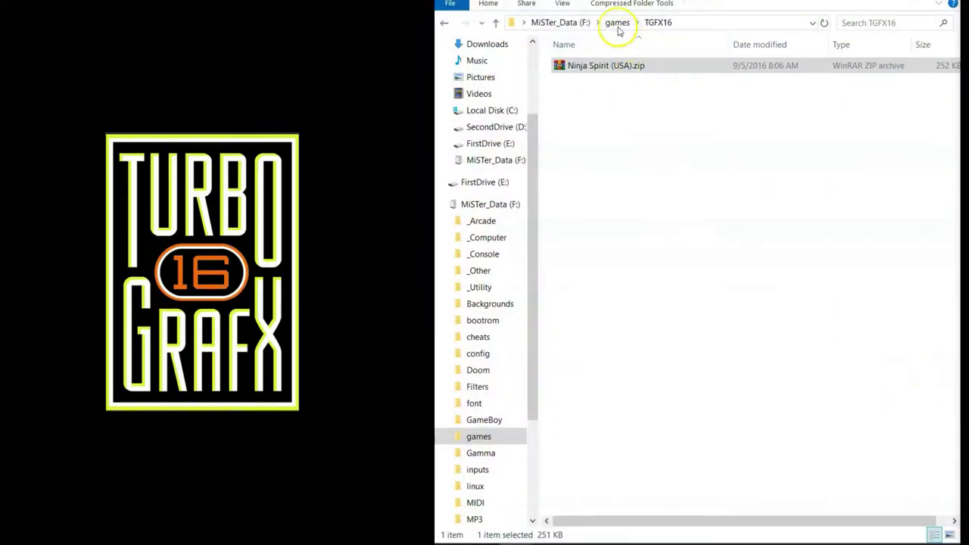
Paste the copied V3.01 PC Engine CD-Rom System BIOS file into the TGFX16-CD folder in File Explorer.
click(618, 23)
scroll(608, 416, down, 1)
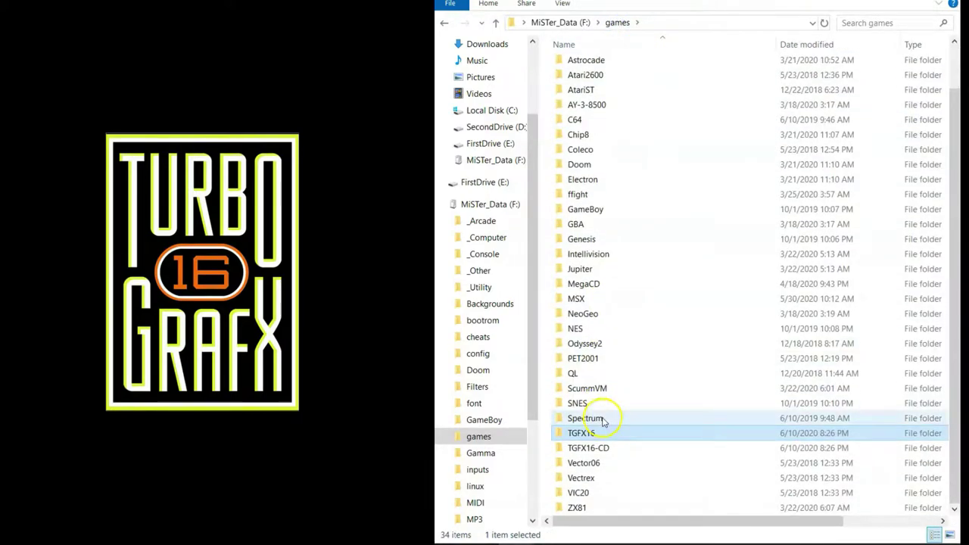
double_click(612, 450)
right_click(641, 147)
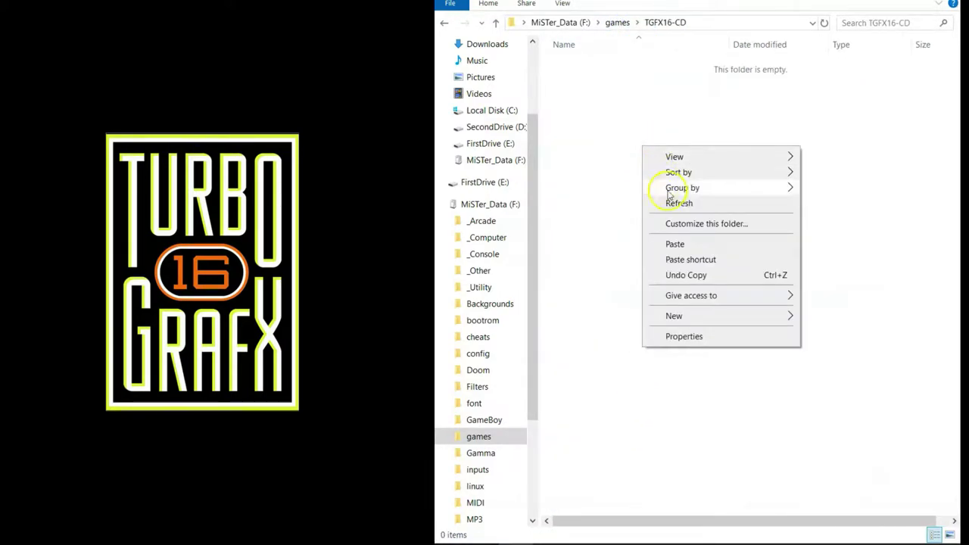
click(676, 243)
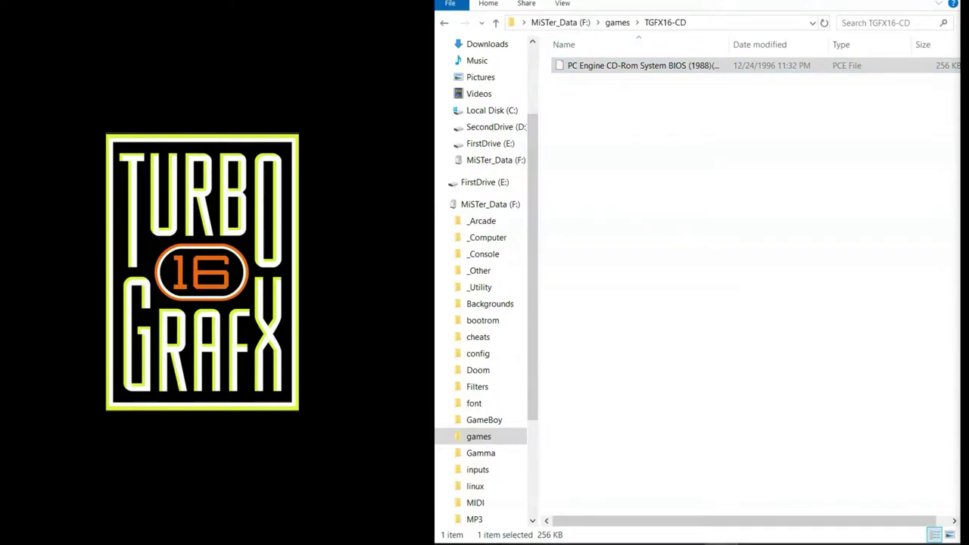
Rename the V3.01 BIOS file as cd_bios.rom and accept the extension change.
right_click(618, 67)
click(673, 324)
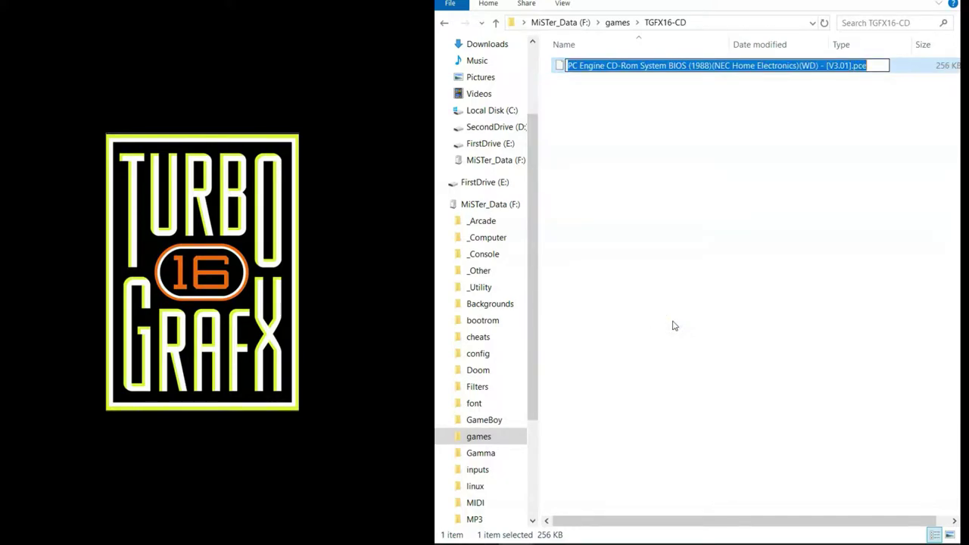
text(cd_bios.rom)
key(Return)
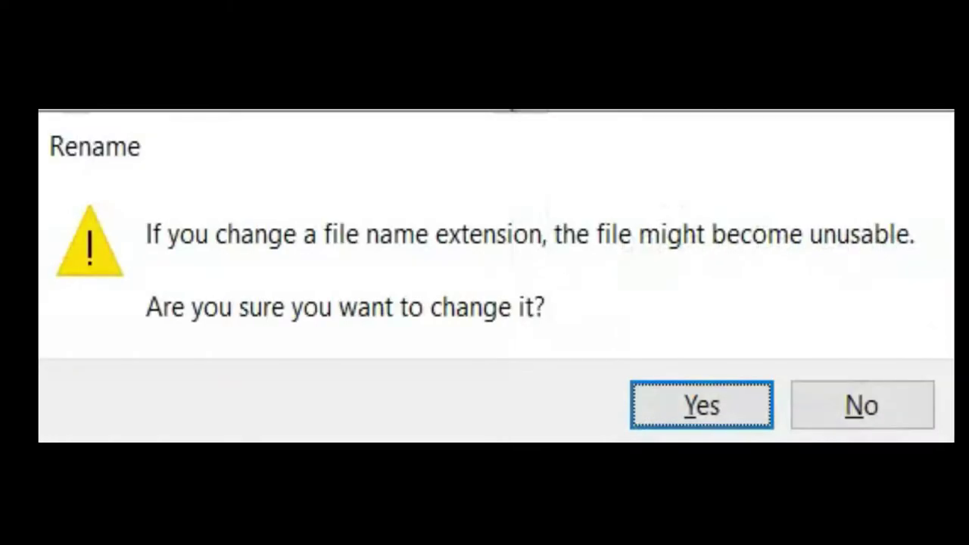
click(703, 405)
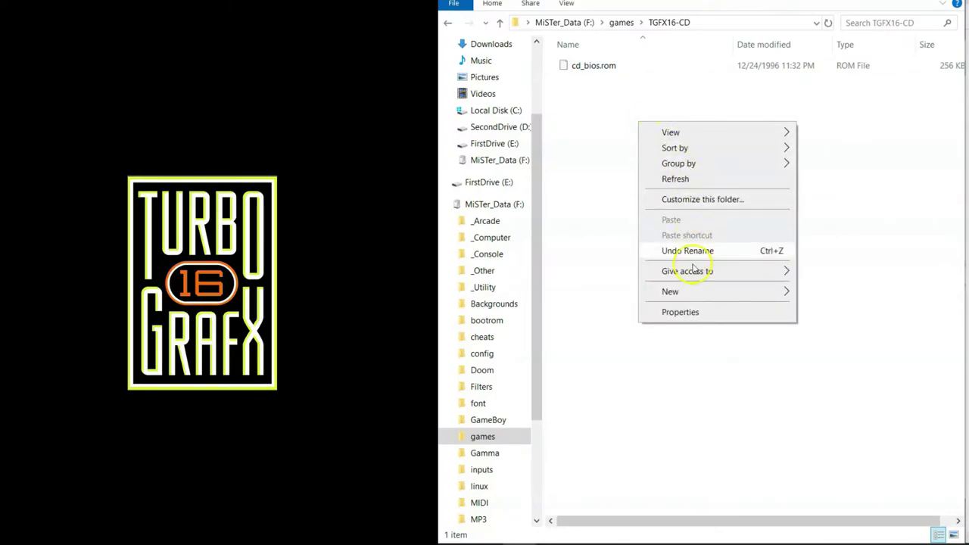
Create a folder named Akumajou Dracula X - Chi no Rondo in TGFX16-CD and copy the game's CD image files into it.
mouse_move(683, 292)
click(825, 293)
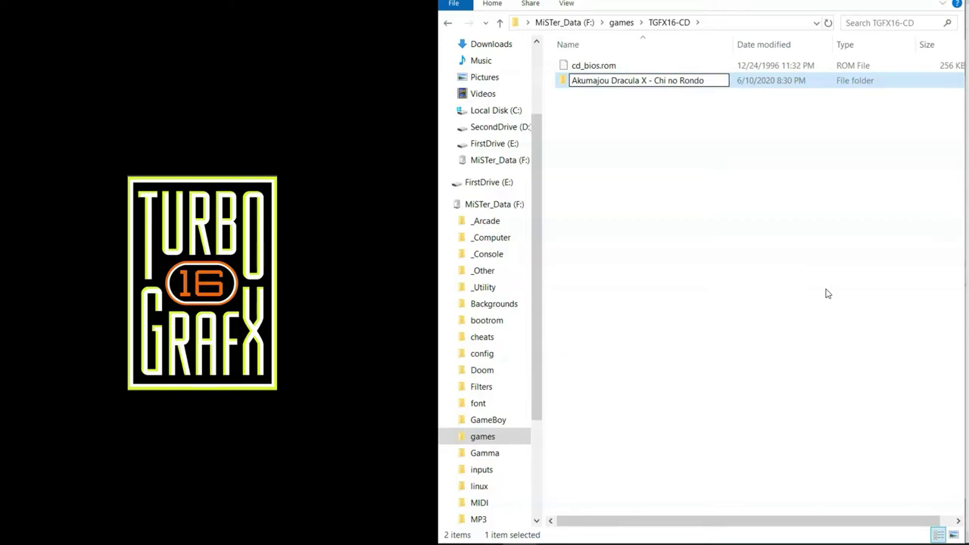
key(Return)
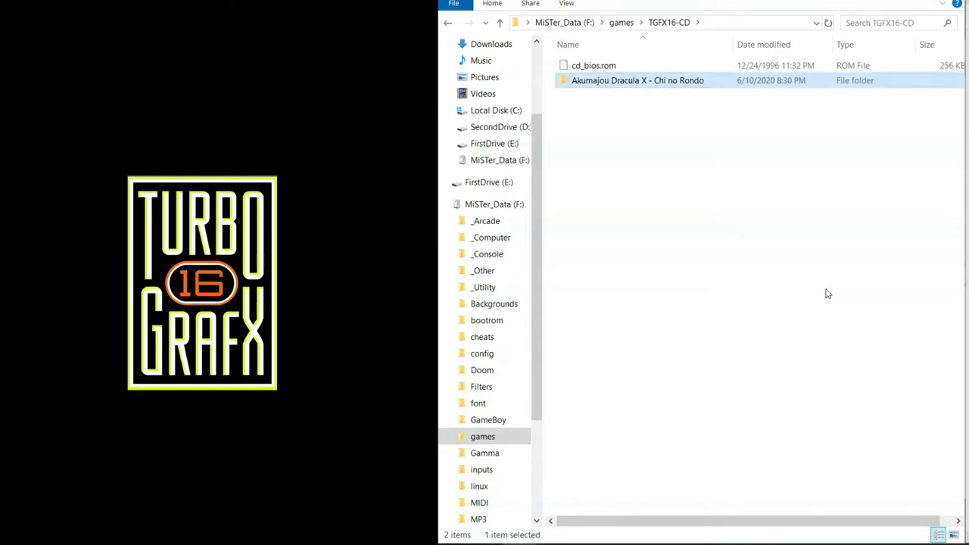
key(alt+Tab)
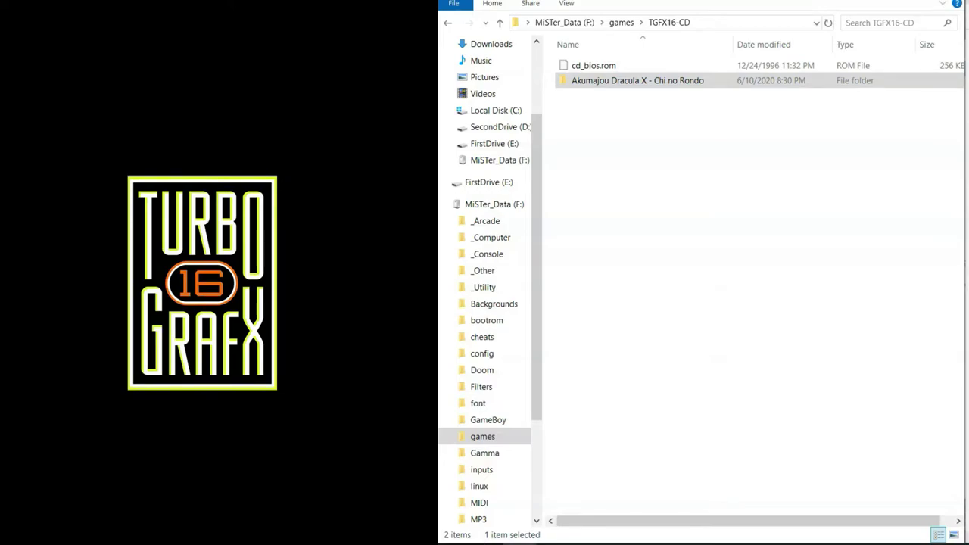
double_click(621, 80)
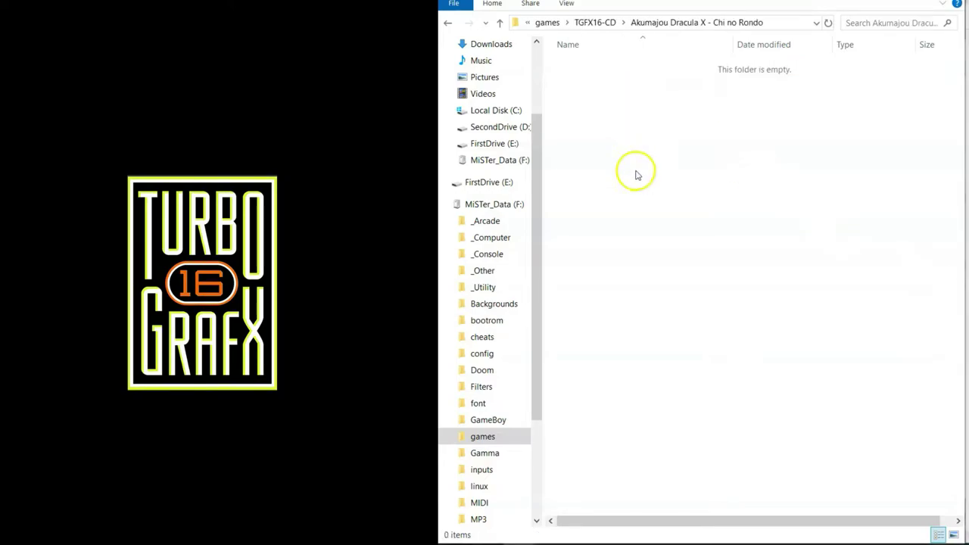
key(ctrl+v)
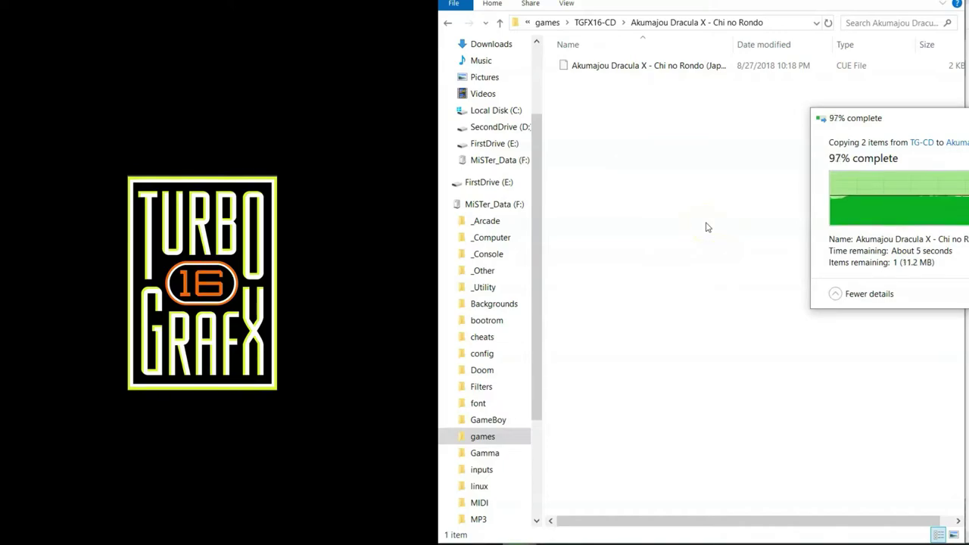
Leave the game's folder and eject the MiSTer_Data (F:) drive.
key(alt+Up)
key(alt+Up)
right_click(488, 203)
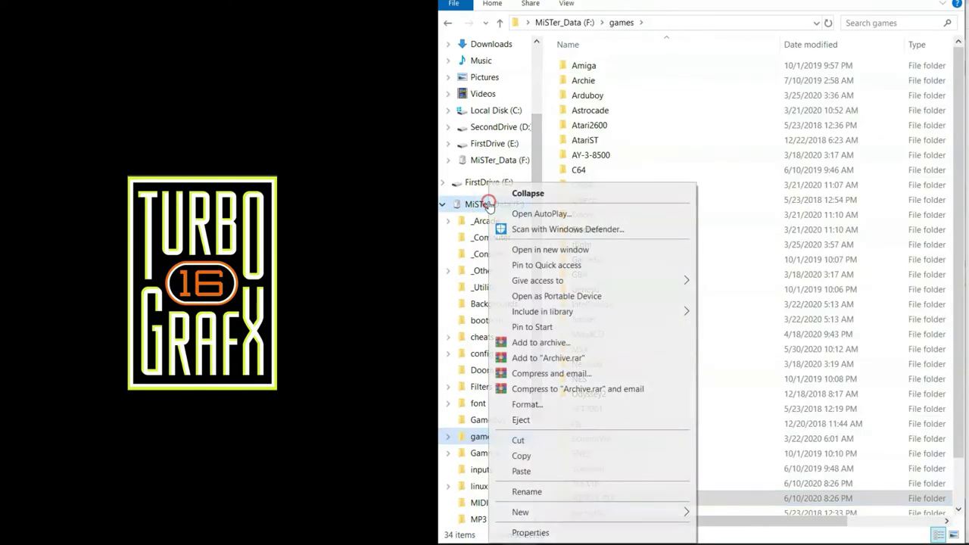
click(549, 424)
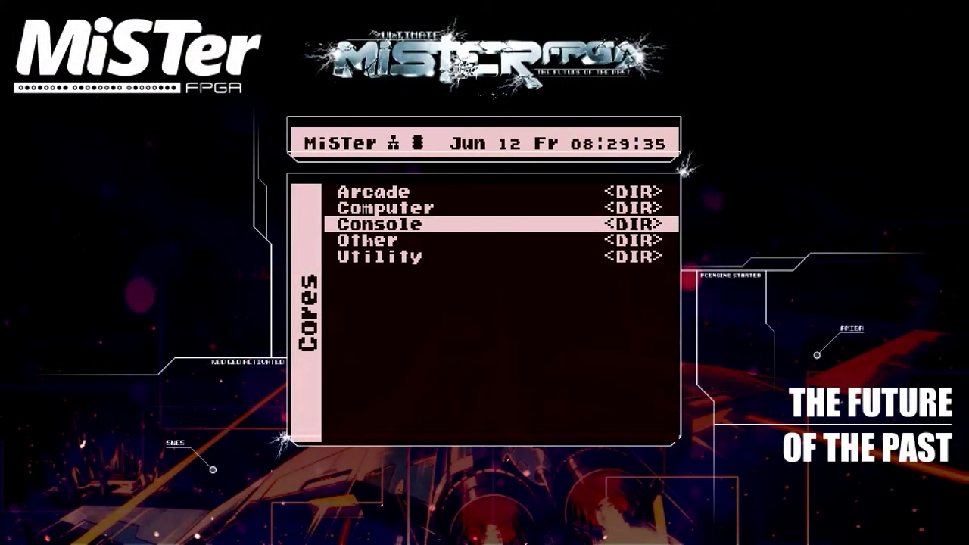
Load the TurboGrafx16 core from the Console folder on the MiSTer.
key(Up)
key(Down)
key(Return)
key(Up)
key(Up)
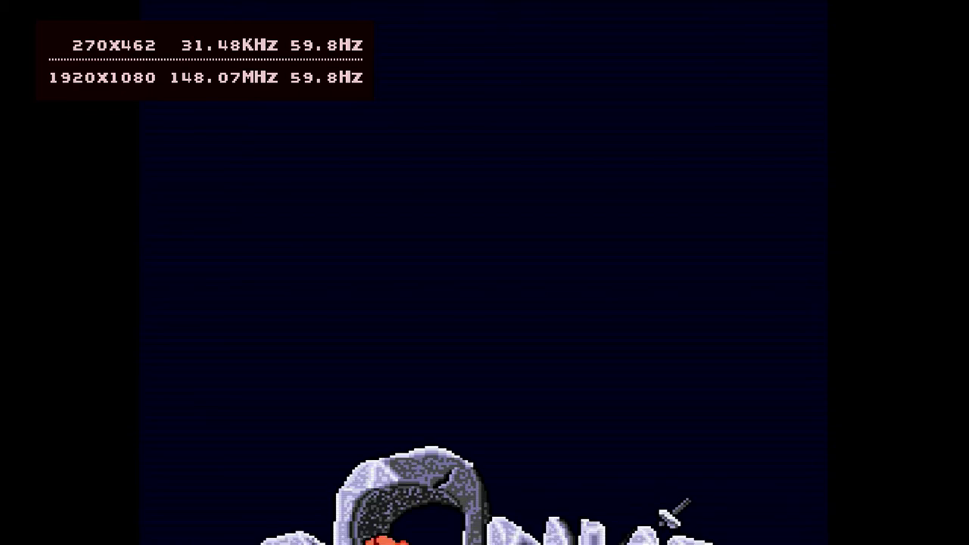
Insert the Akumajou Dracula X CD image from its folder in the TGFX16 core.
key(F12)
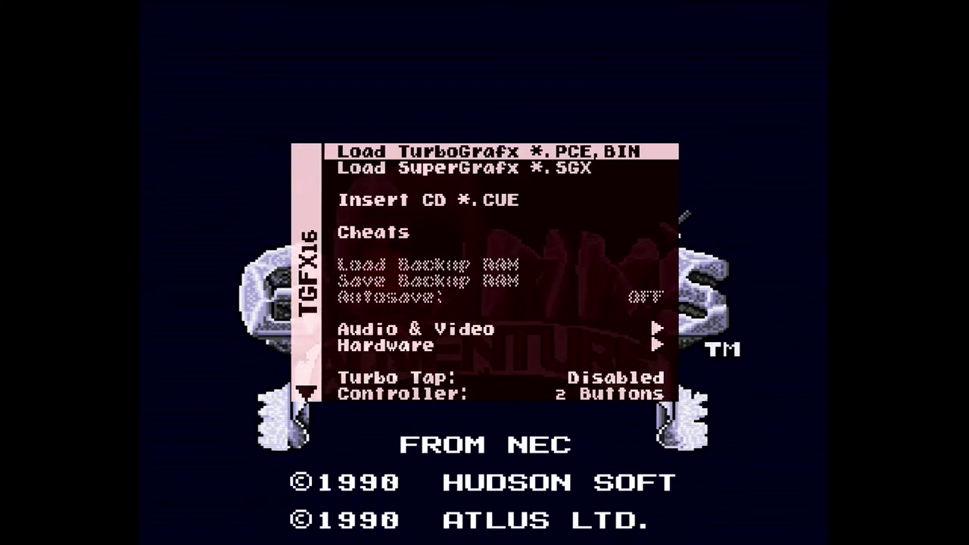
key(Down)
key(Down)
key(Down)
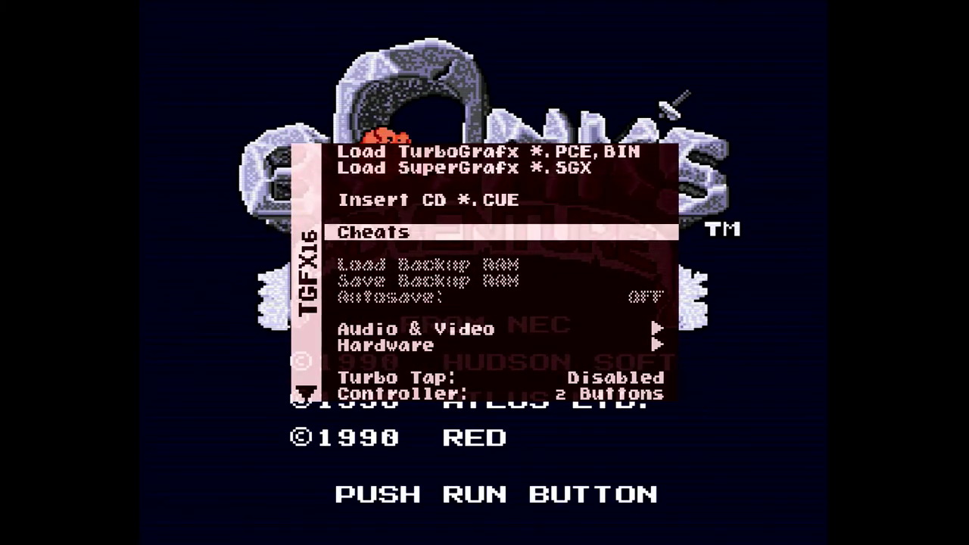
key(Up)
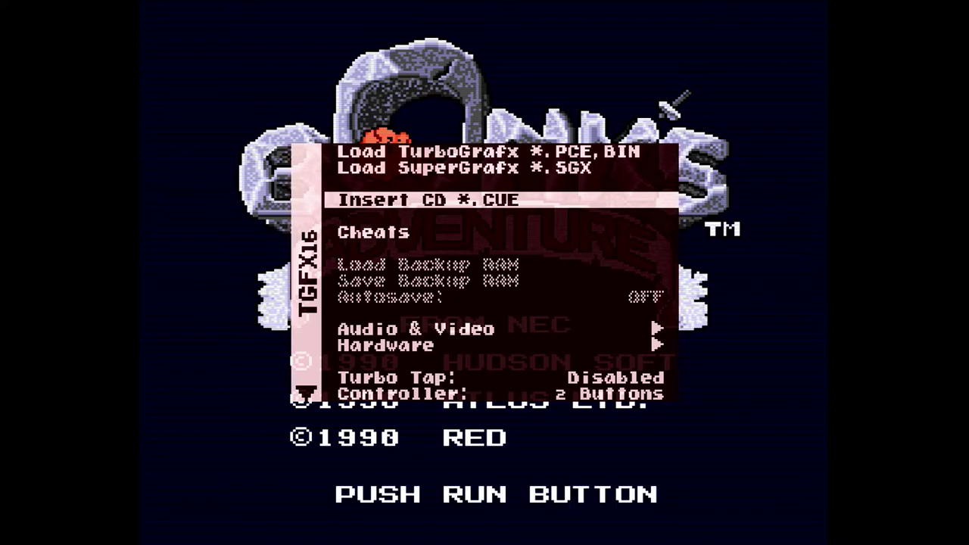
key(Return)
key(Down)
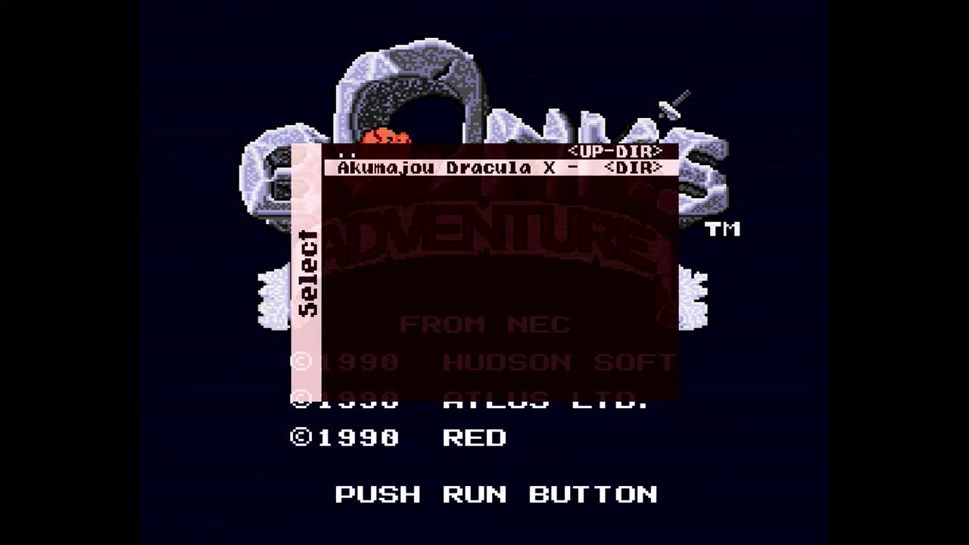
key(Return)
key(Return)
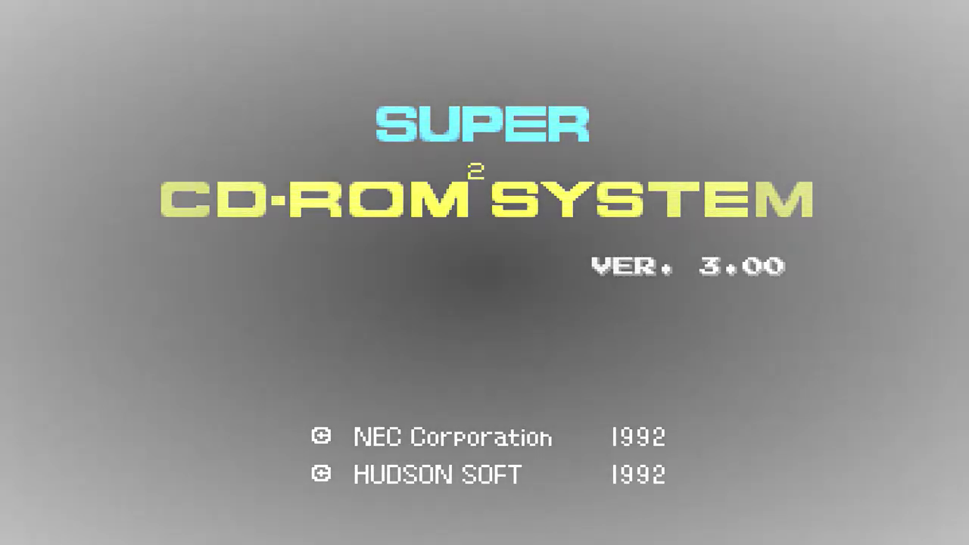